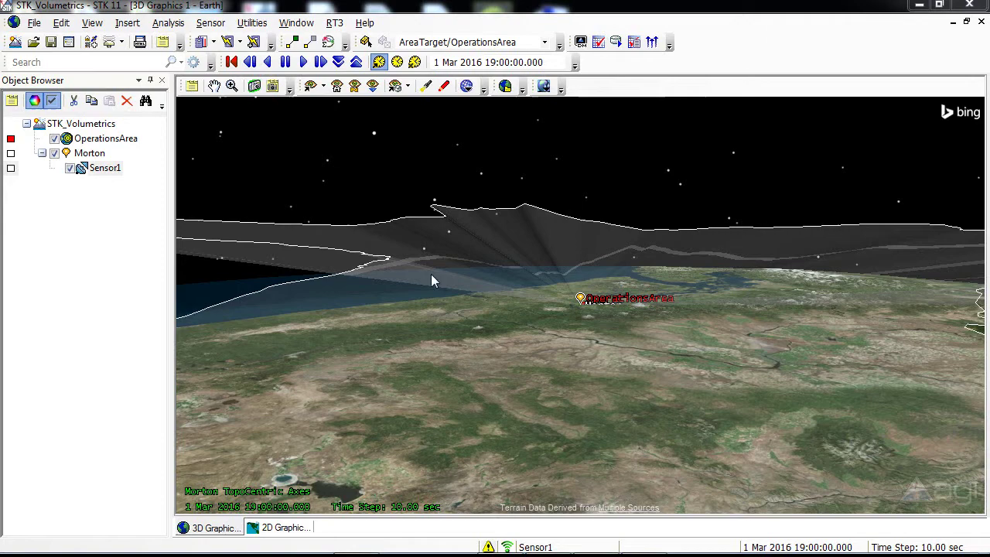
Insert a default Volumetric object into the scenario and save the scenario
click(88, 43)
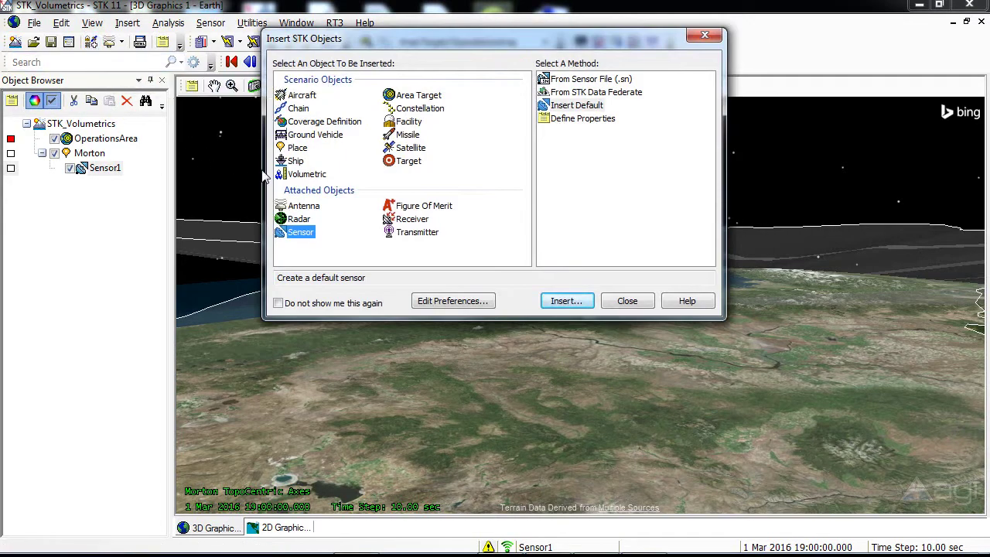
click(306, 174)
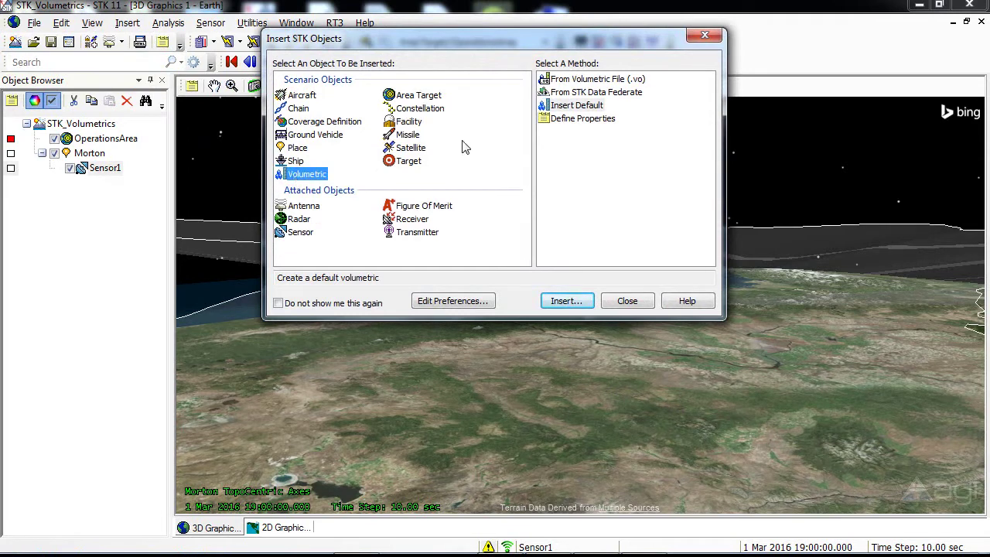
click(569, 107)
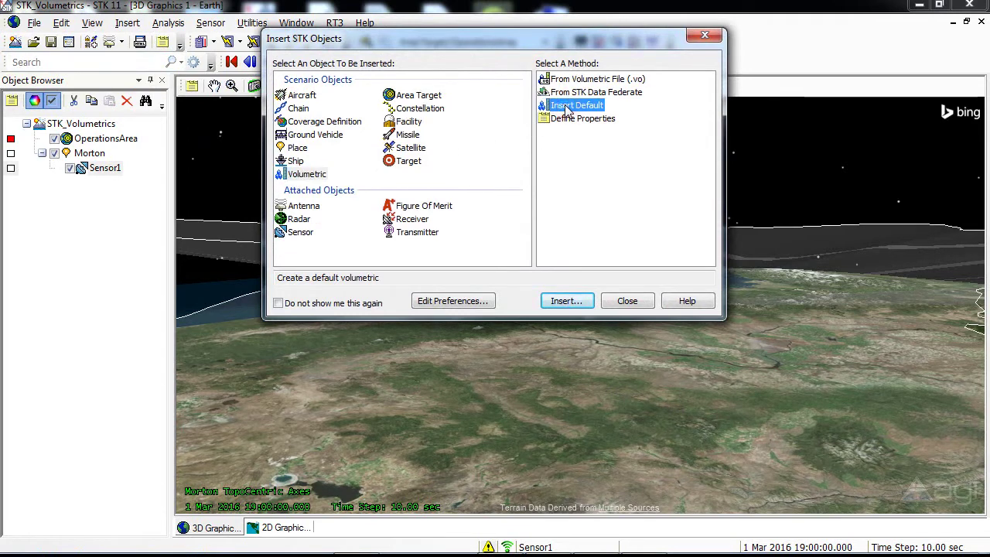
click(569, 303)
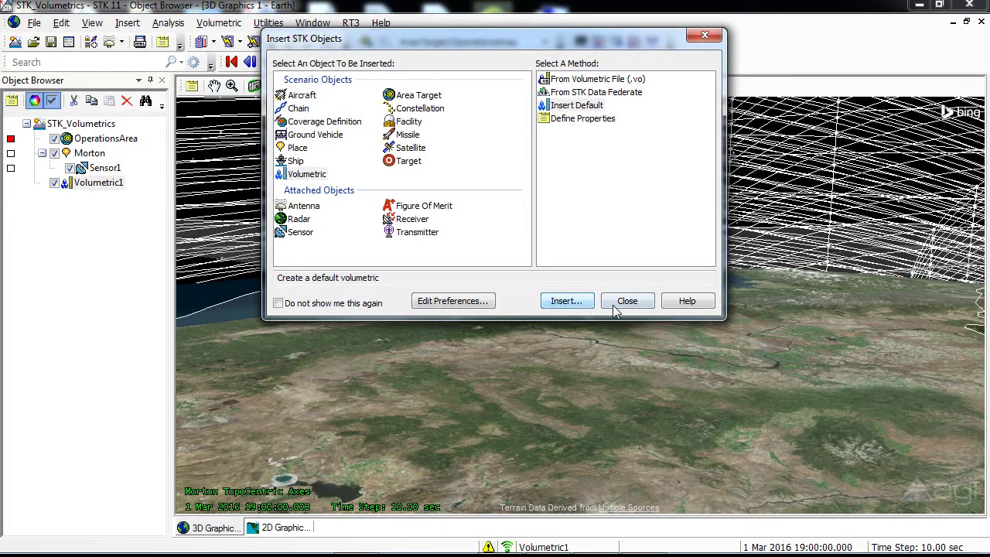
click(620, 303)
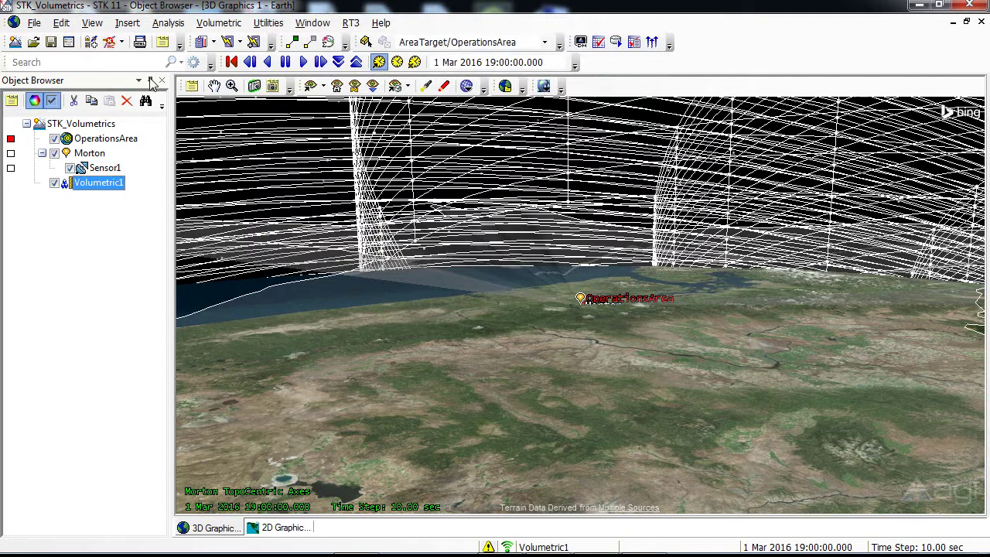
click(52, 42)
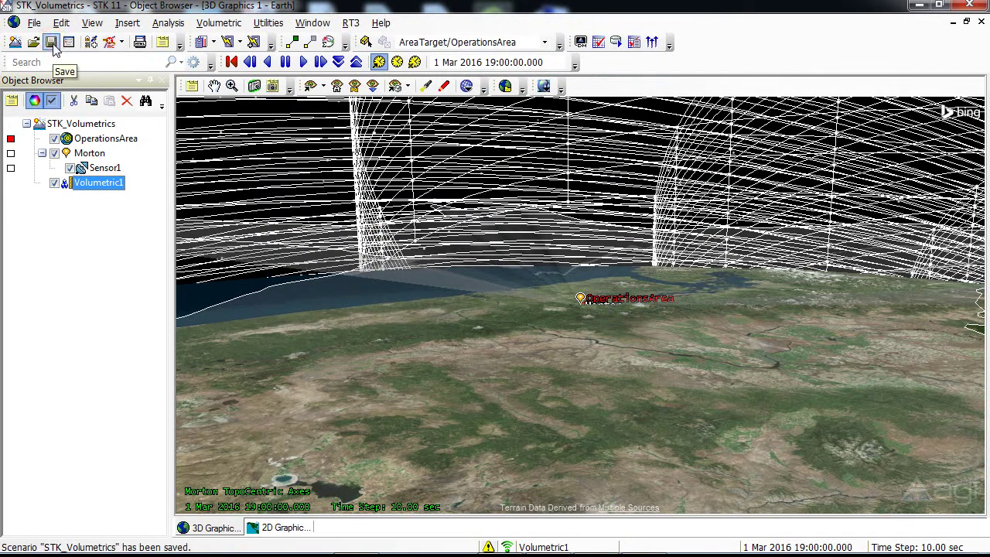
Start a Cartographic volume grid for the OperationsArea area target in the scenario's Spatial Analysis tool, named SimpleCartographic
right_click(74, 129)
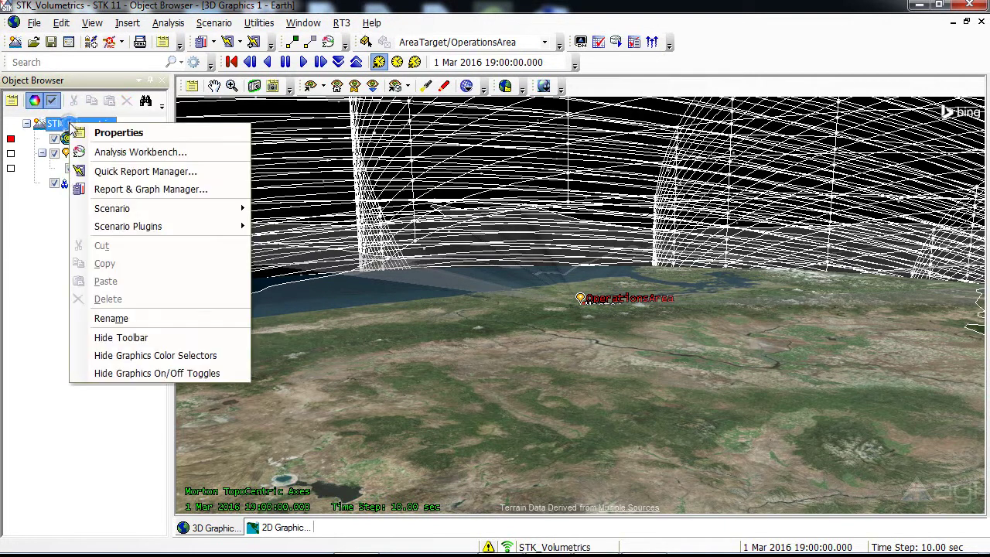
click(108, 153)
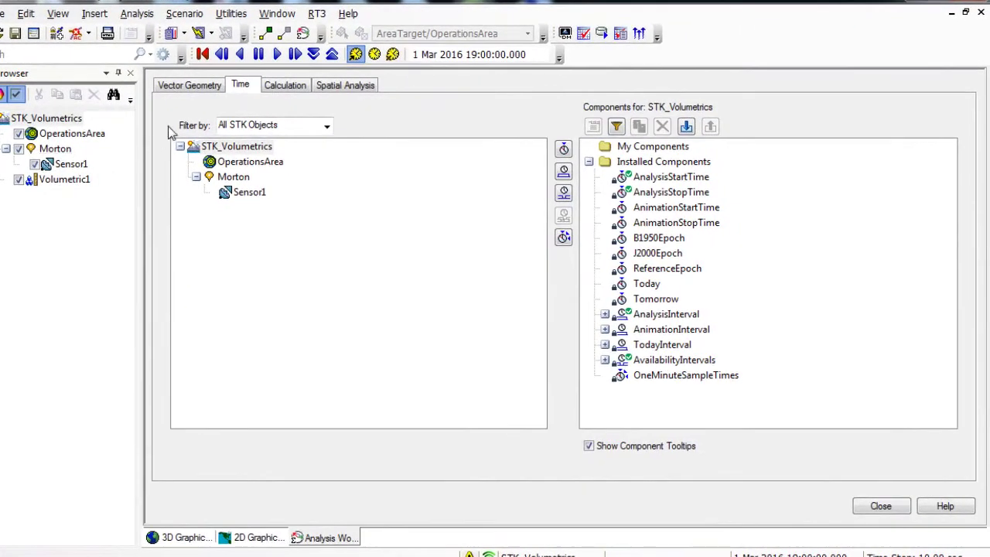
click(373, 86)
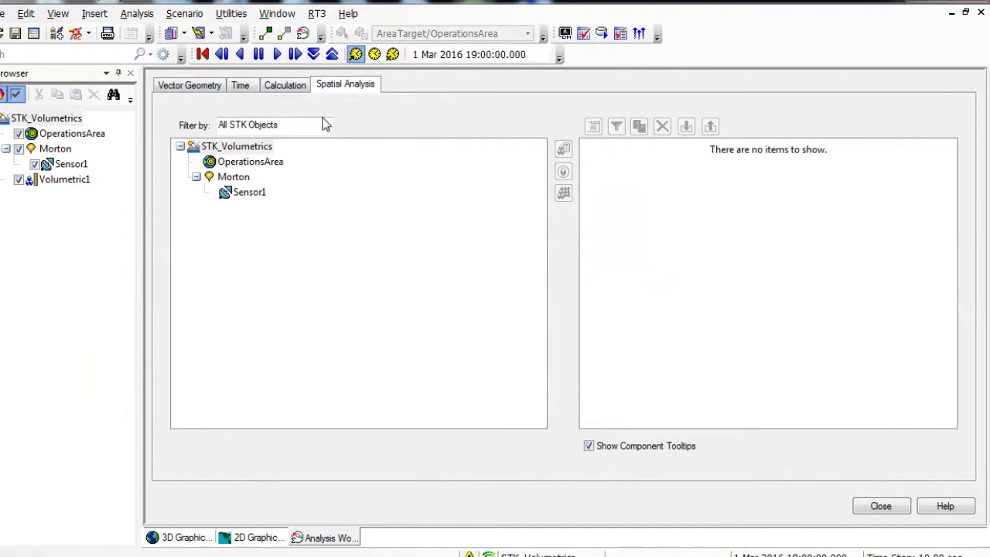
click(251, 164)
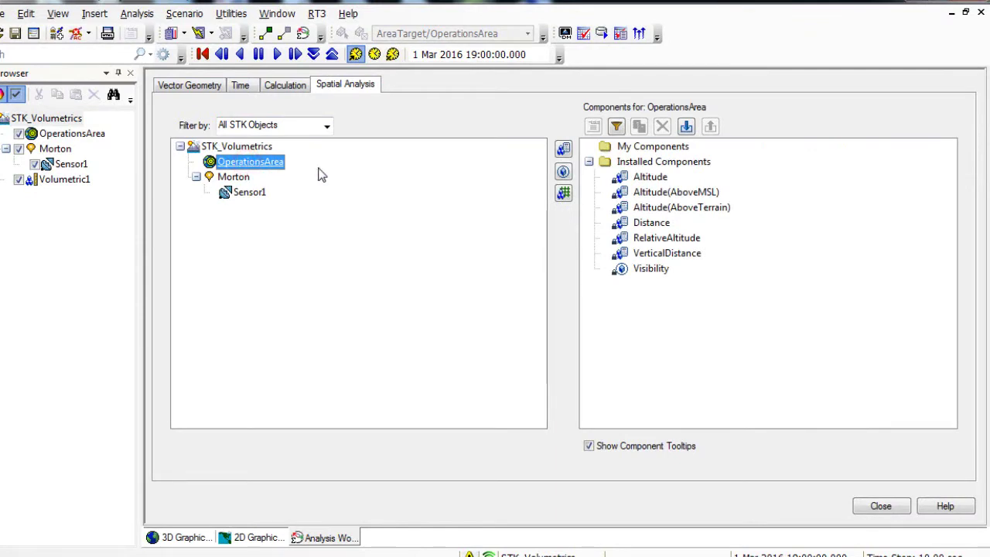
click(564, 194)
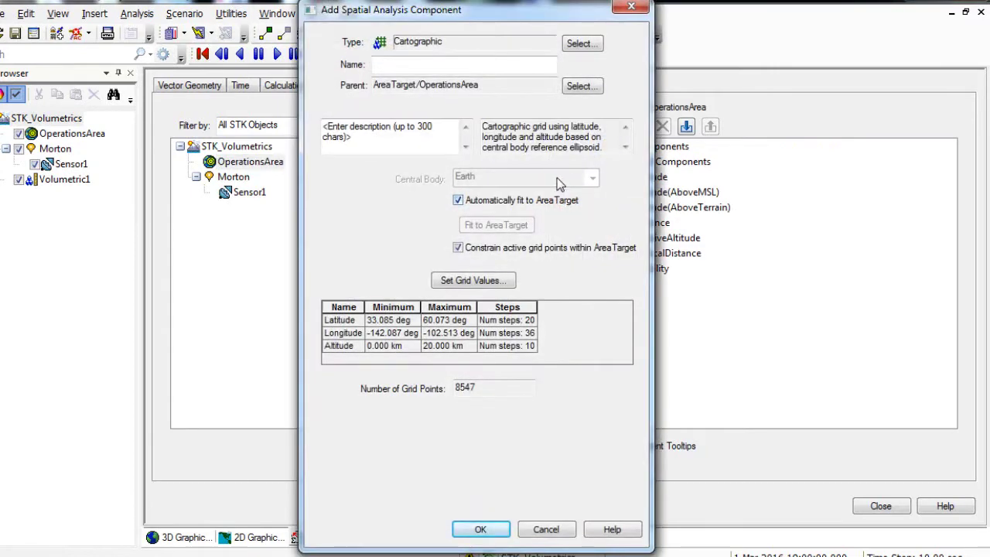
click(430, 69)
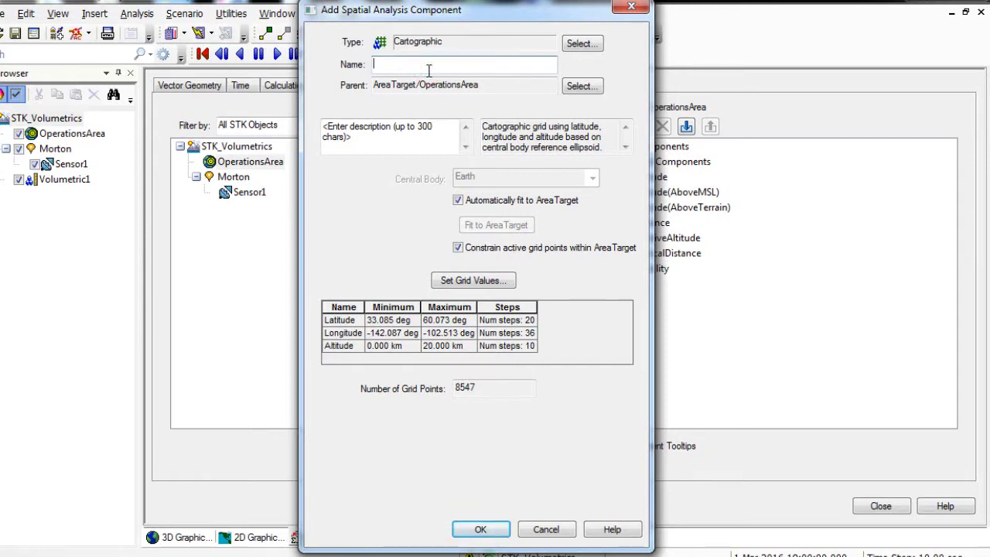
text(SimpleCartographic)
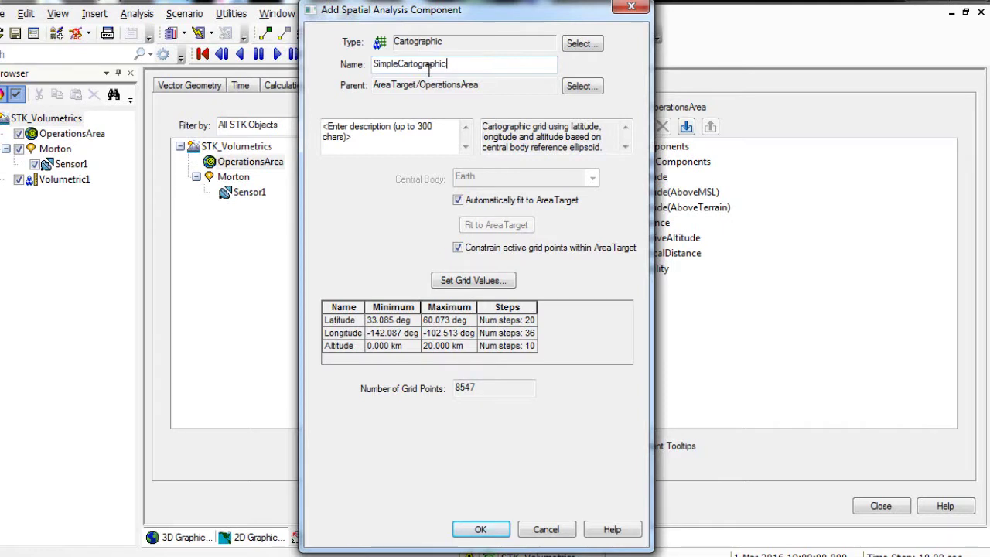
Set the grid's altitude range from 160 km to 2000 km with 20 steps, create the grid and save the scenario
click(483, 281)
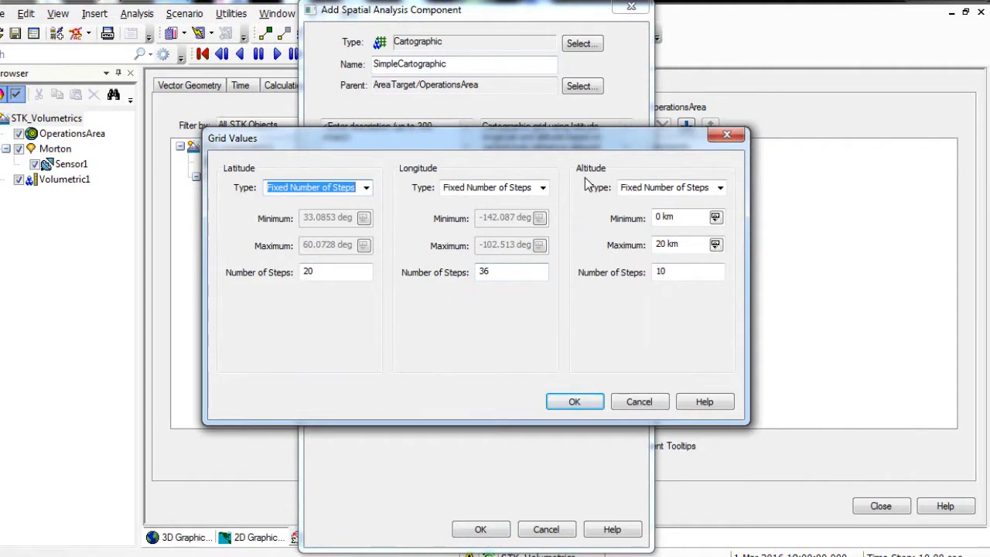
drag(680, 220, 650, 219)
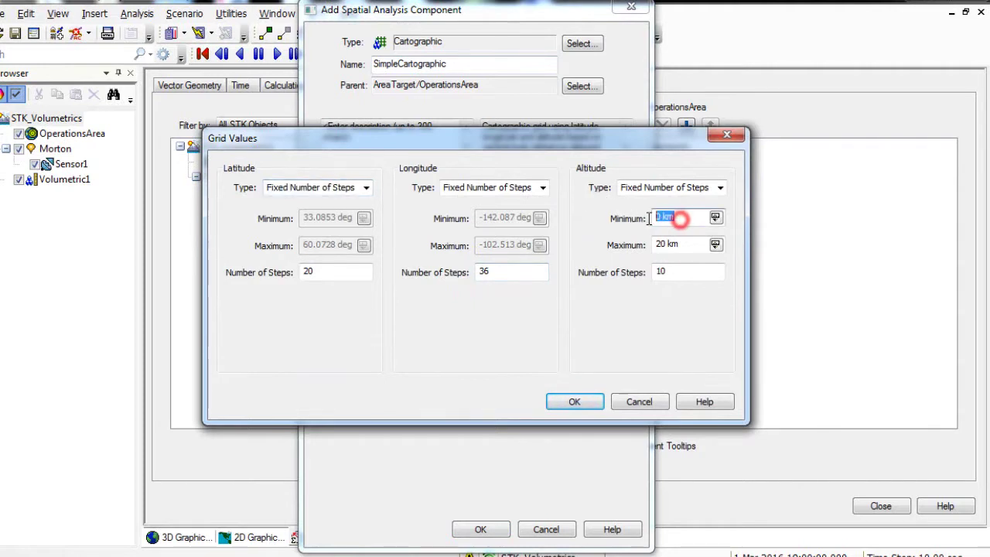
text(16-)
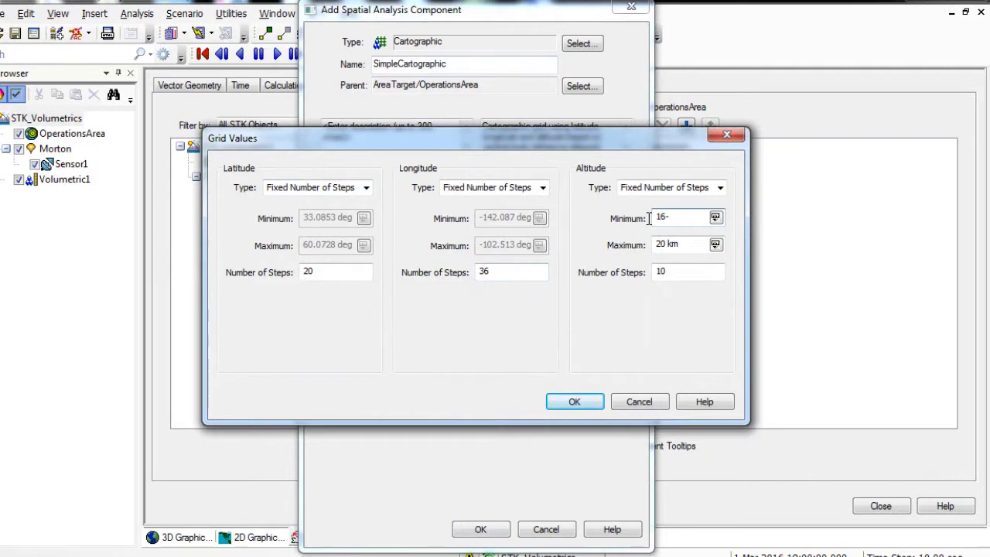
key(BackSpace)
text(0)
key(Tab)
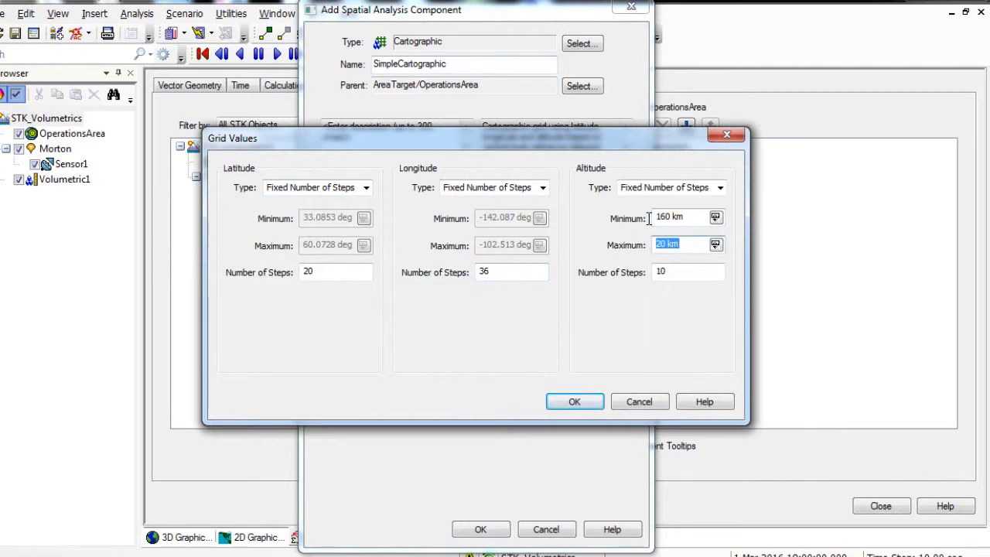
text(2000)
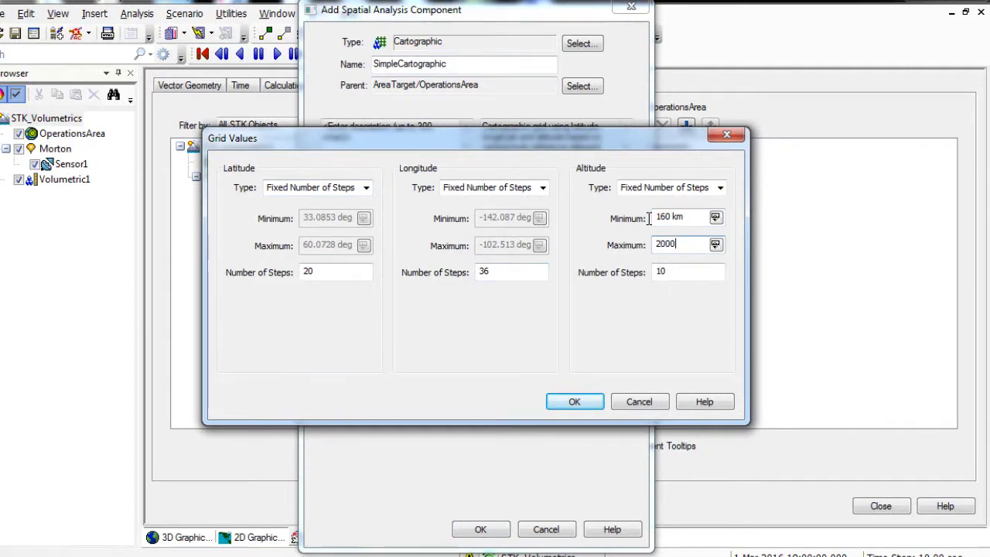
key(Tab)
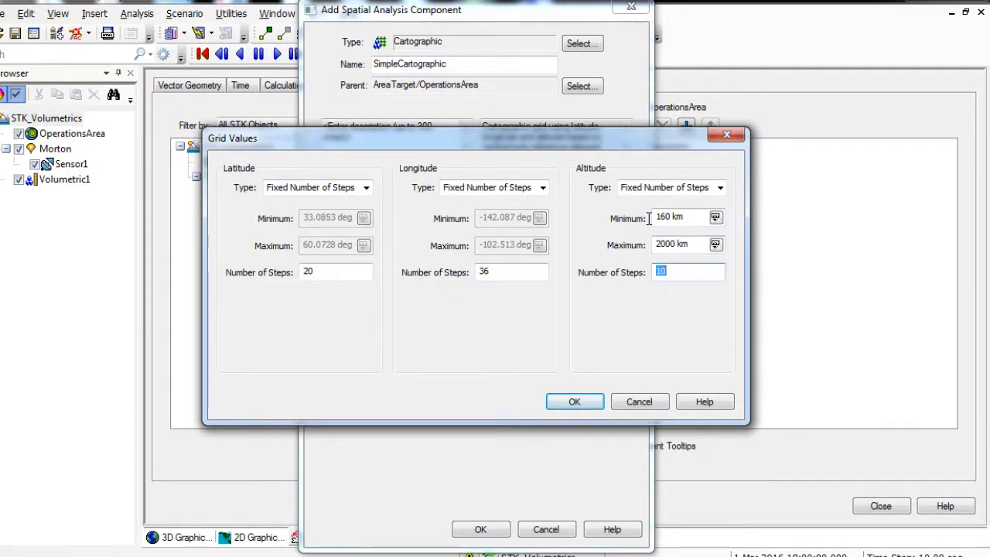
text(20)
key(Tab)
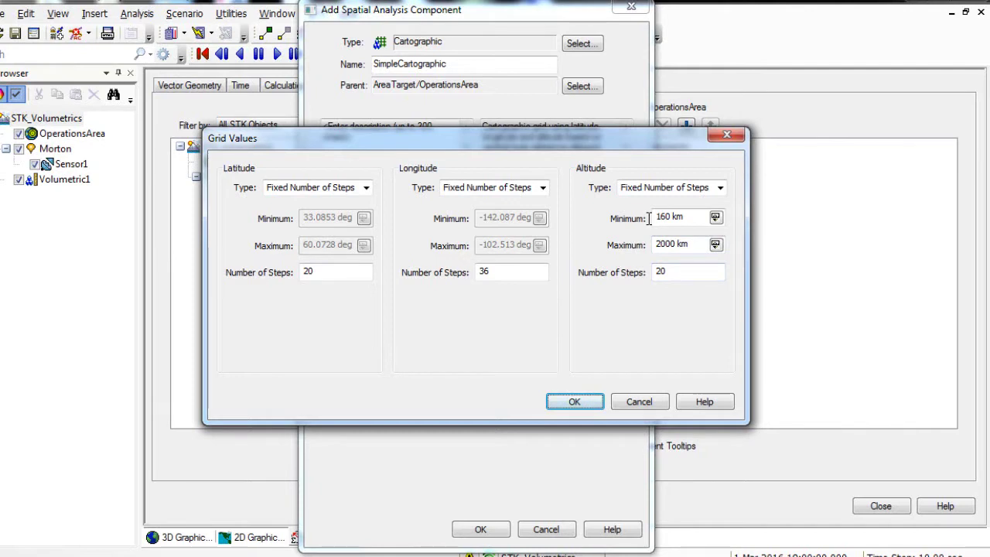
click(591, 402)
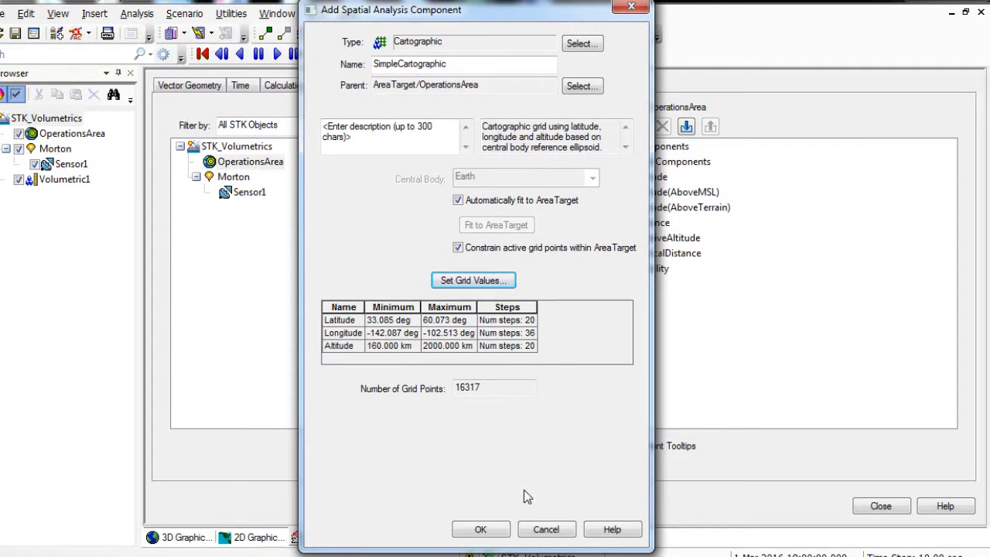
click(488, 530)
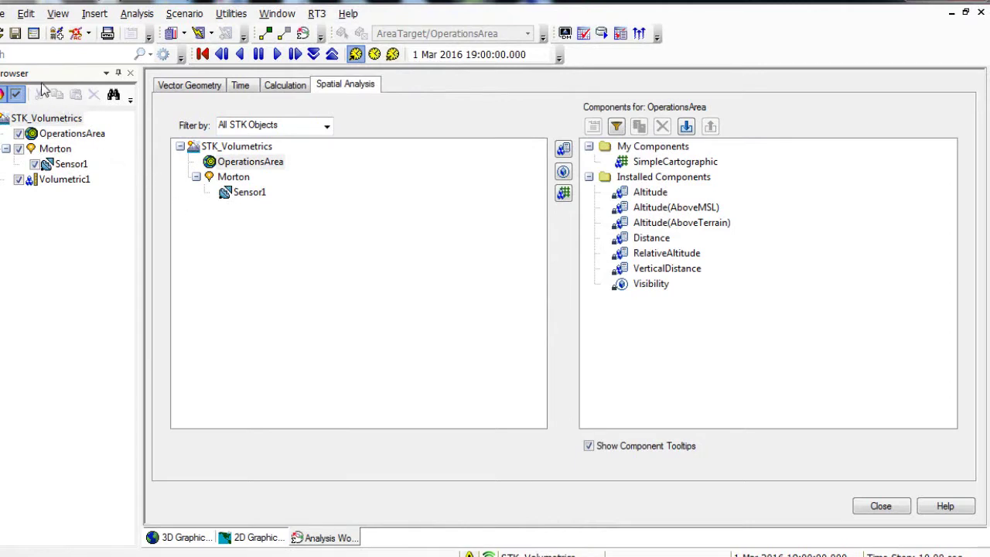
click(15, 38)
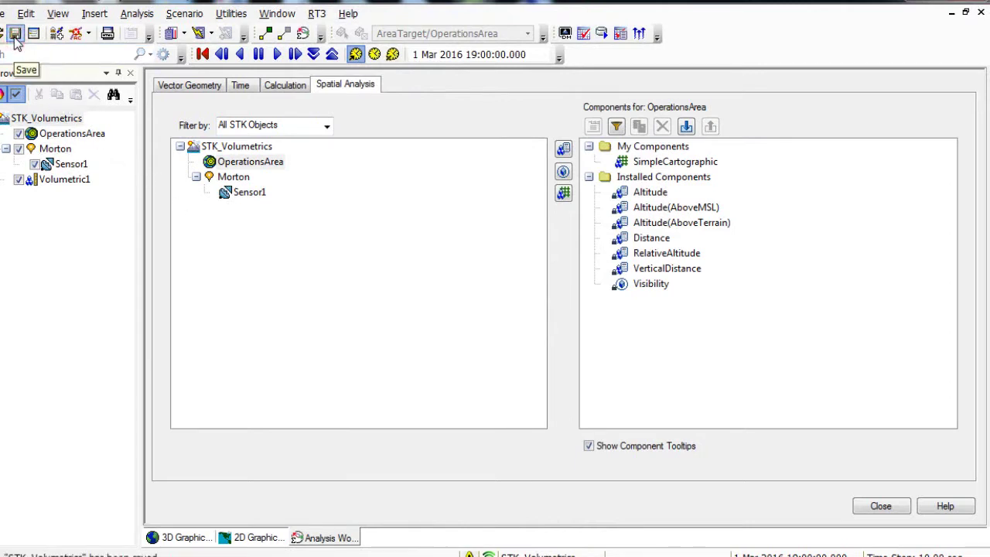
Assign OperationsArea's SimpleCartographic grid as the volume grid of Volumetric1 and examine it in 3D from a distance
right_click(59, 182)
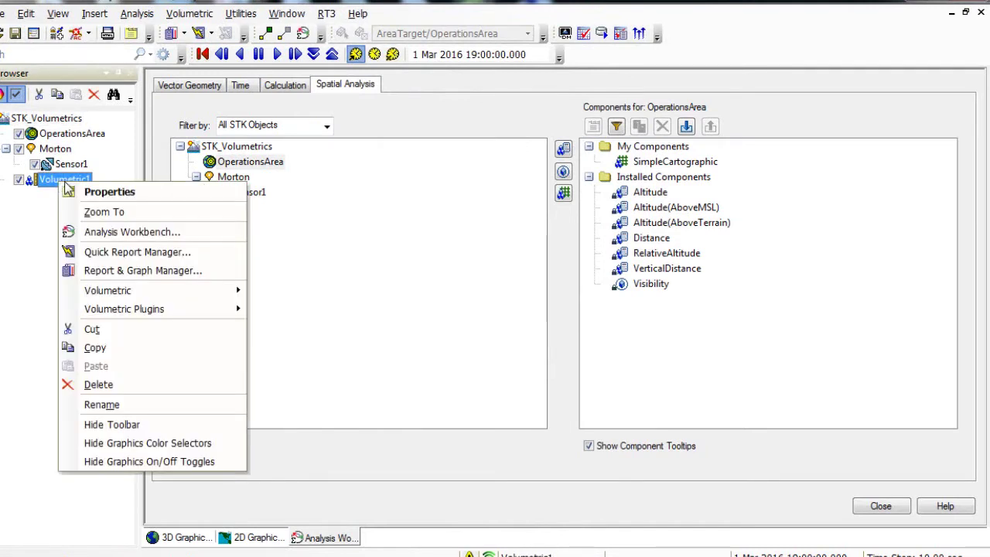
click(96, 197)
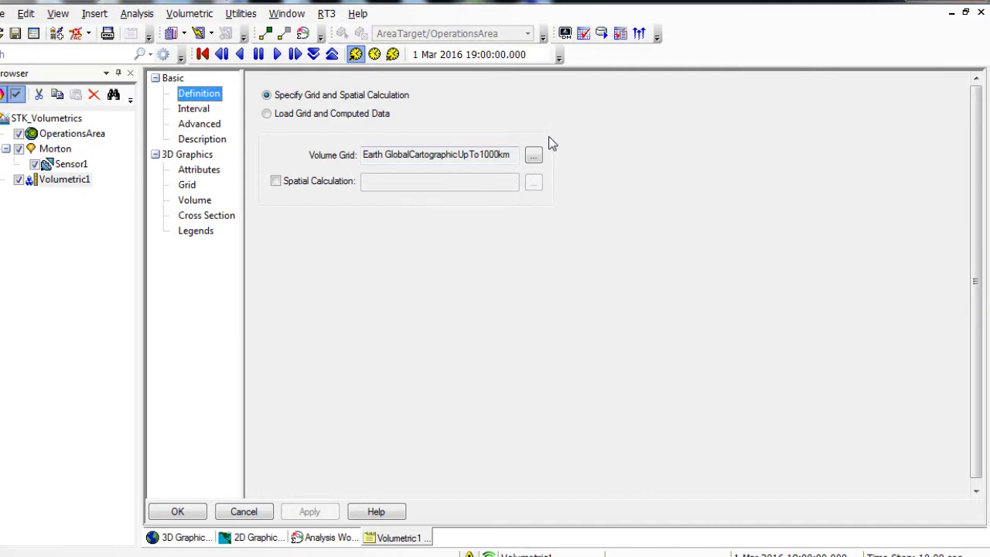
click(534, 159)
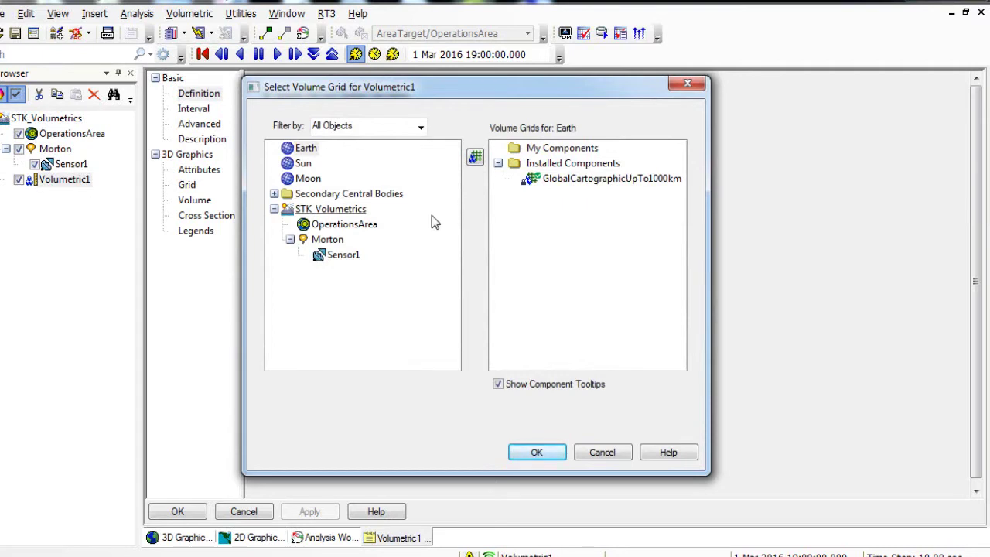
click(365, 233)
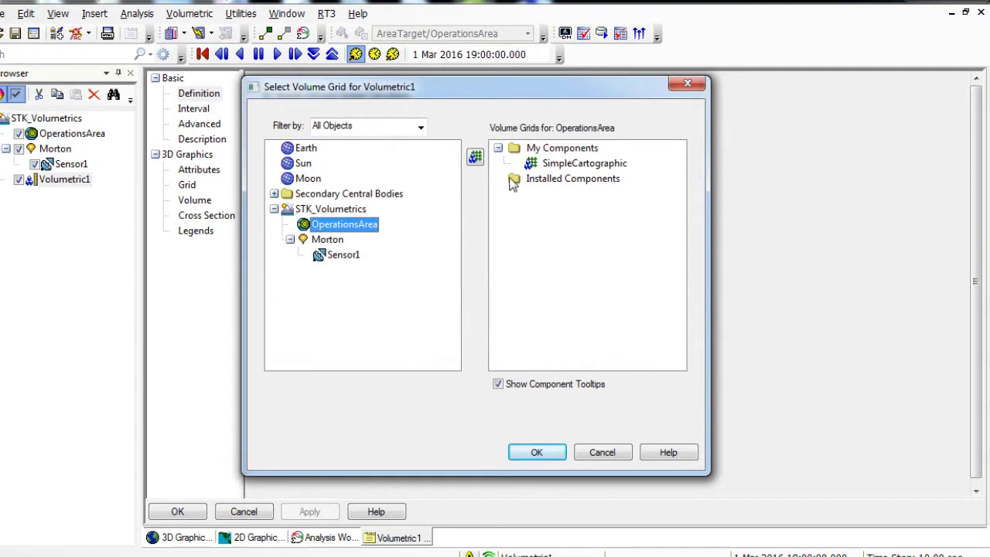
click(556, 164)
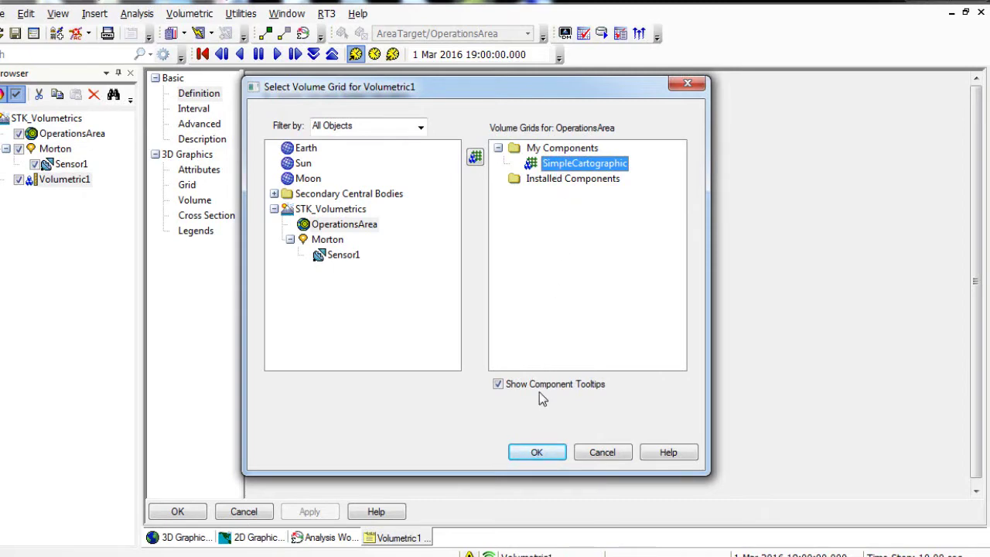
click(535, 450)
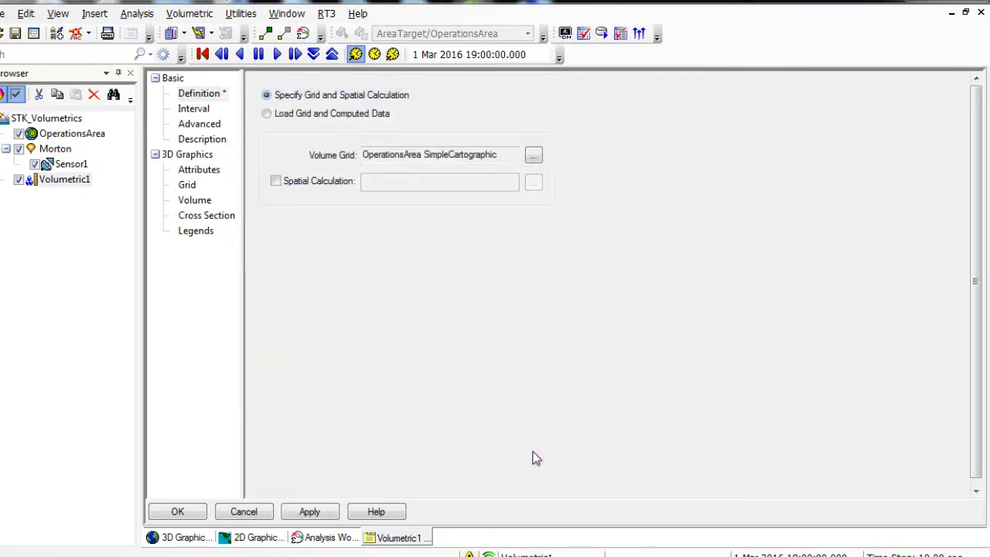
click(317, 513)
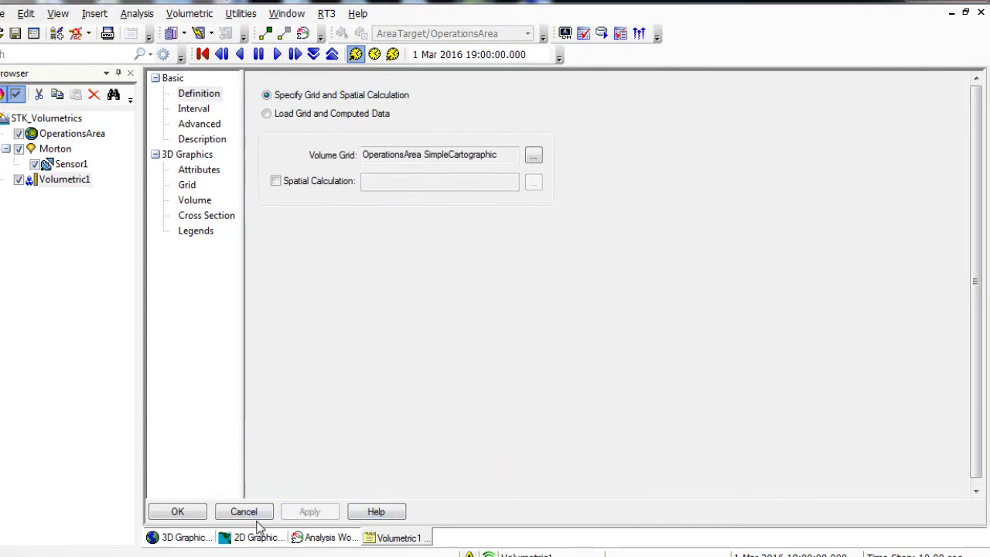
click(194, 539)
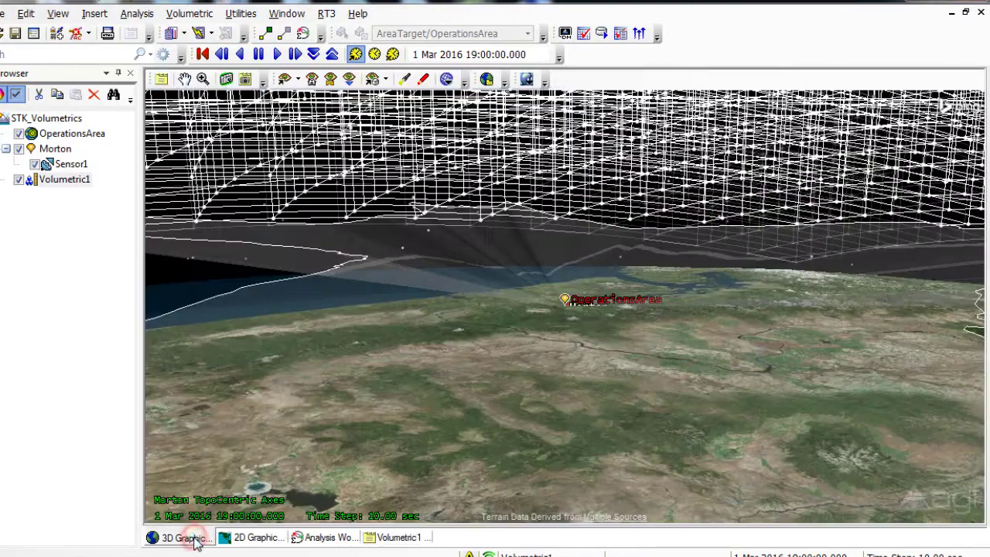
right_drag(433, 490, 427, 329)
drag(428, 329, 485, 348)
drag(547, 358, 526, 335)
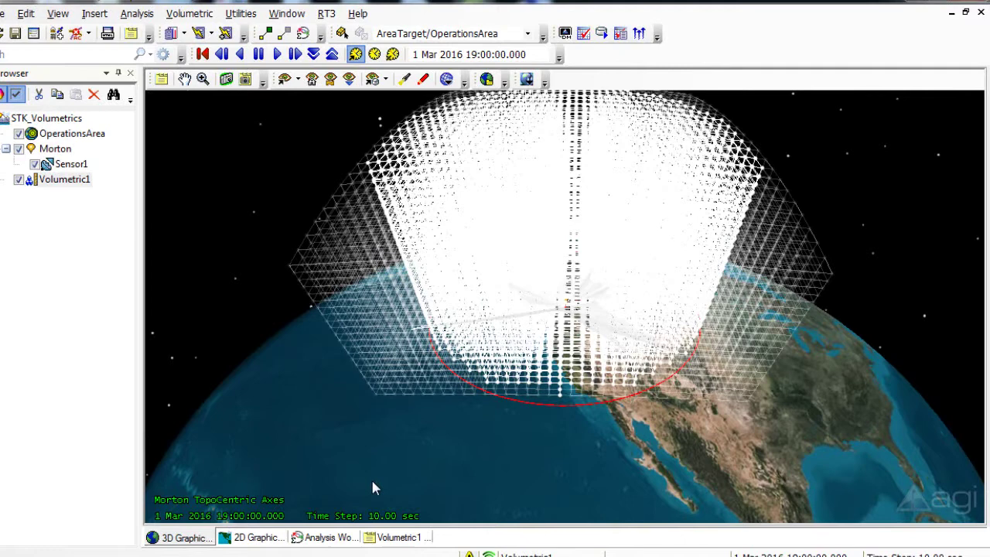
Start a Constrained volume grid for the OperationsArea area target in the Spatial Analysis tool, named SensorFOV
click(314, 541)
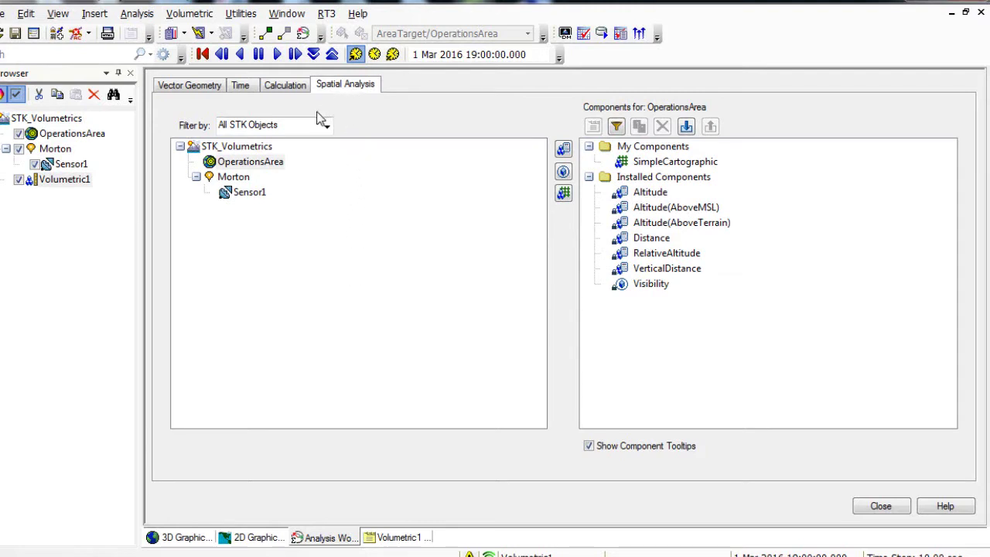
click(257, 168)
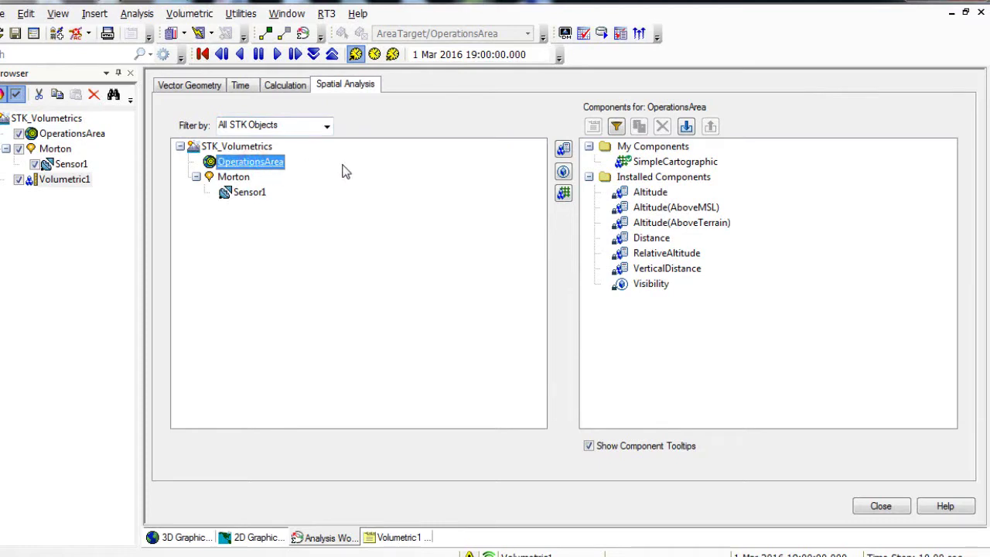
click(569, 198)
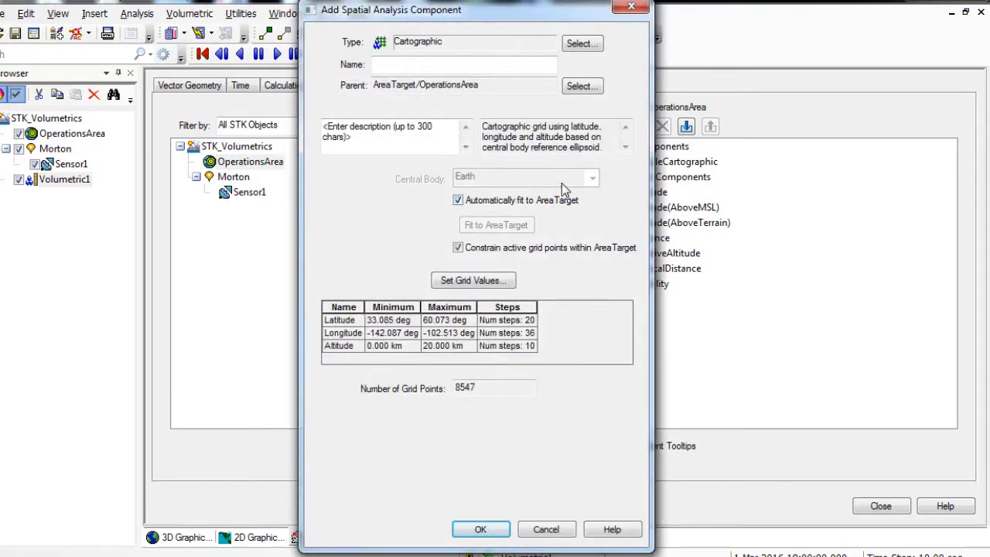
click(580, 45)
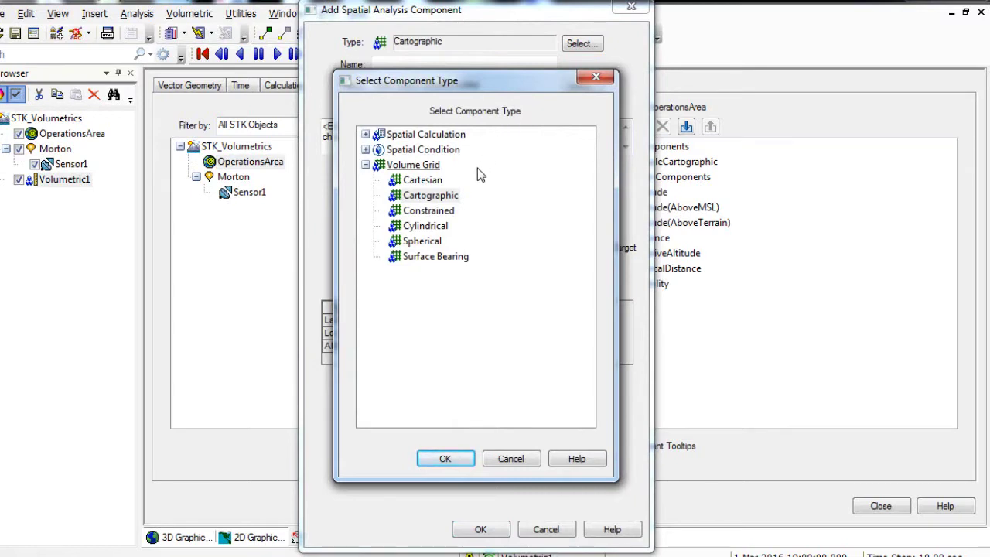
click(430, 211)
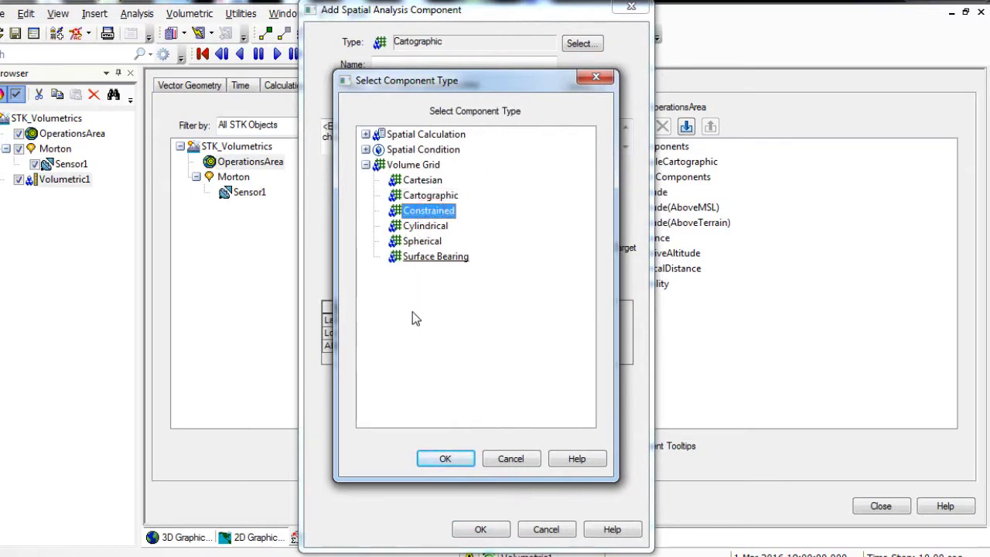
click(437, 458)
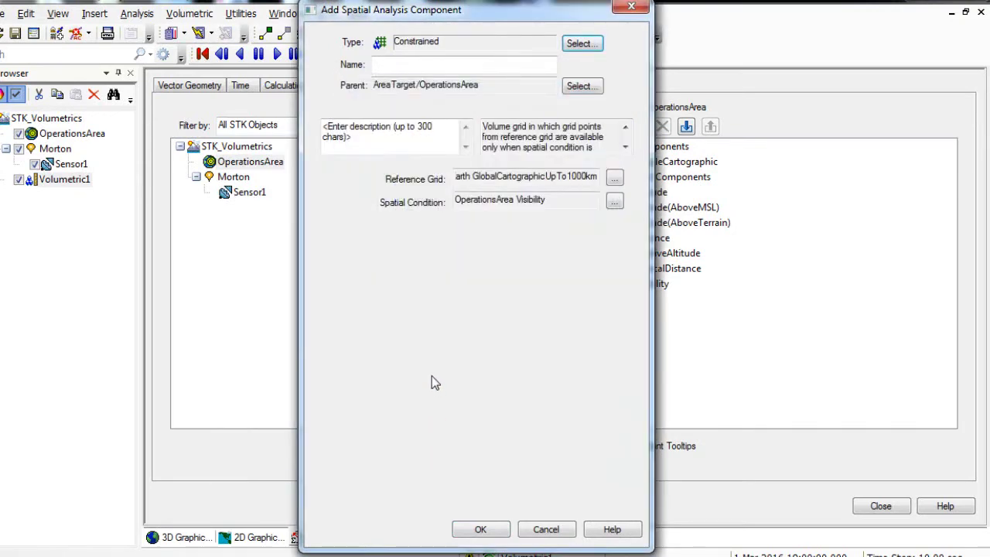
click(410, 68)
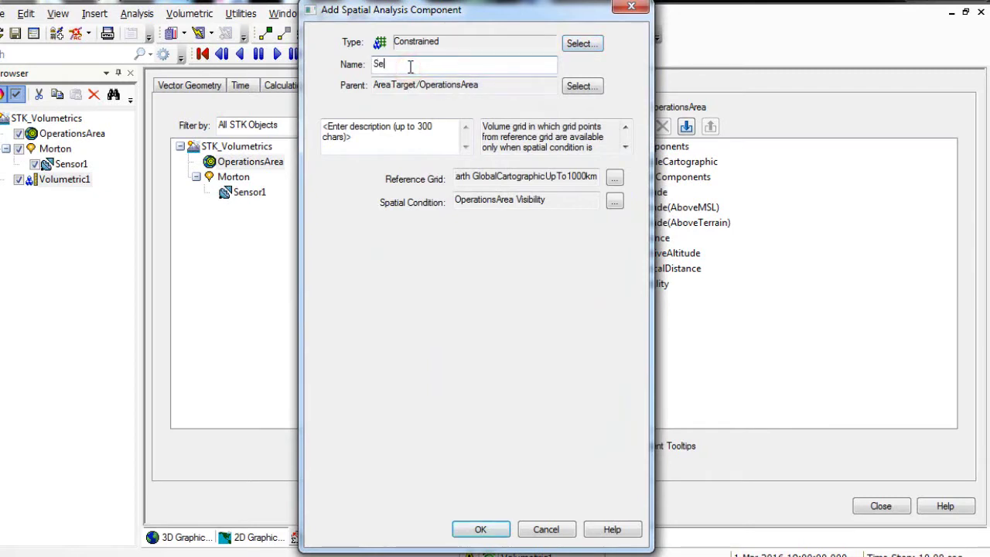
text(SensorFOV)
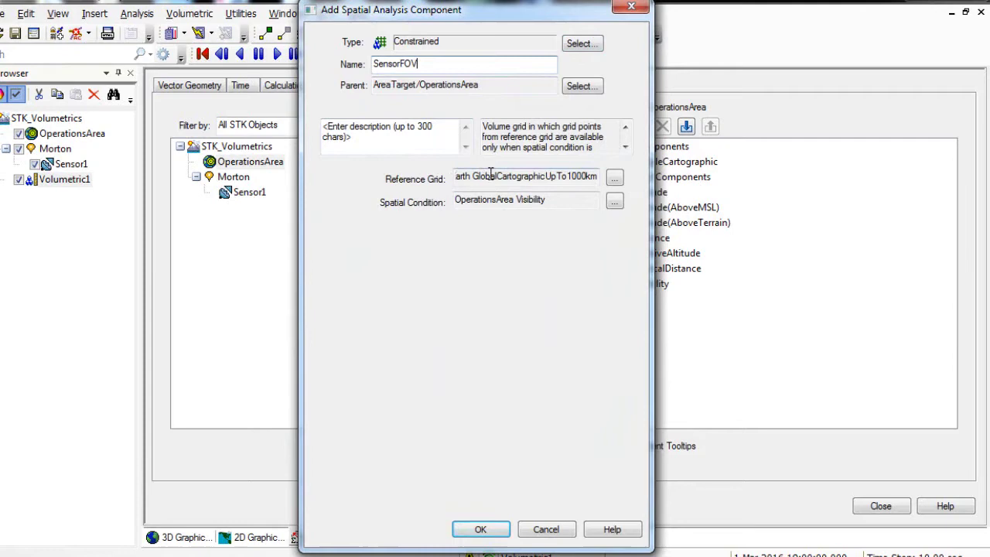
Set the SensorFOV grid's reference grid to OperationsArea's SimpleCartographic
click(615, 178)
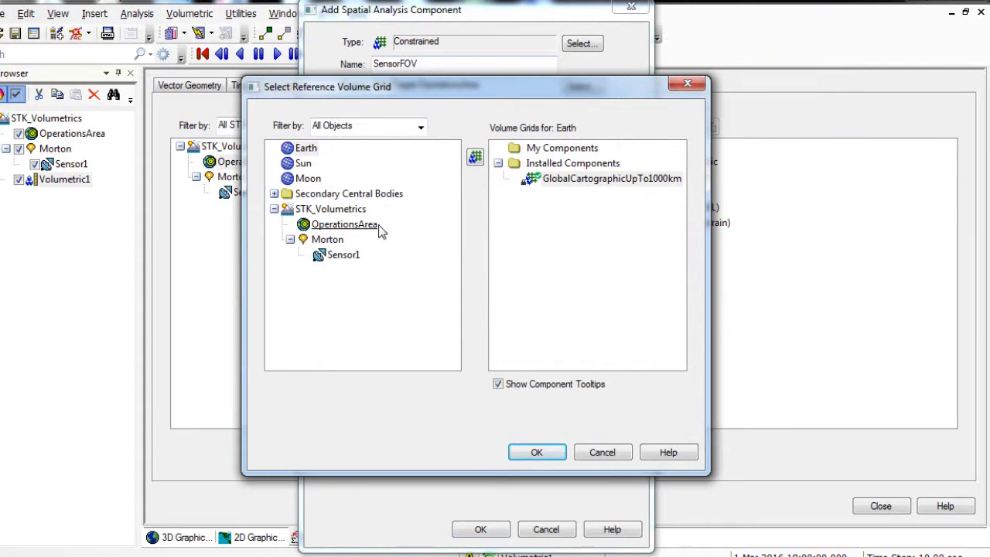
click(351, 225)
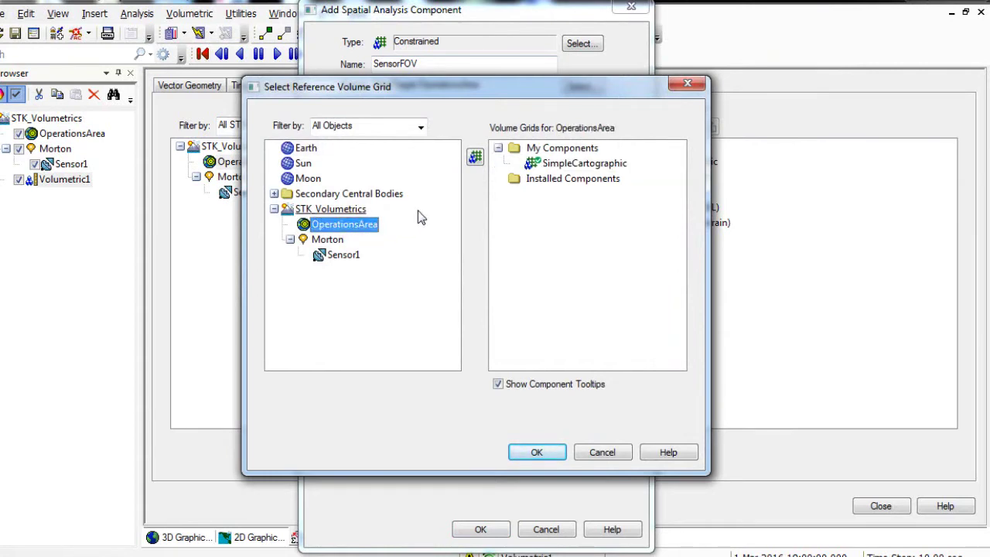
click(564, 165)
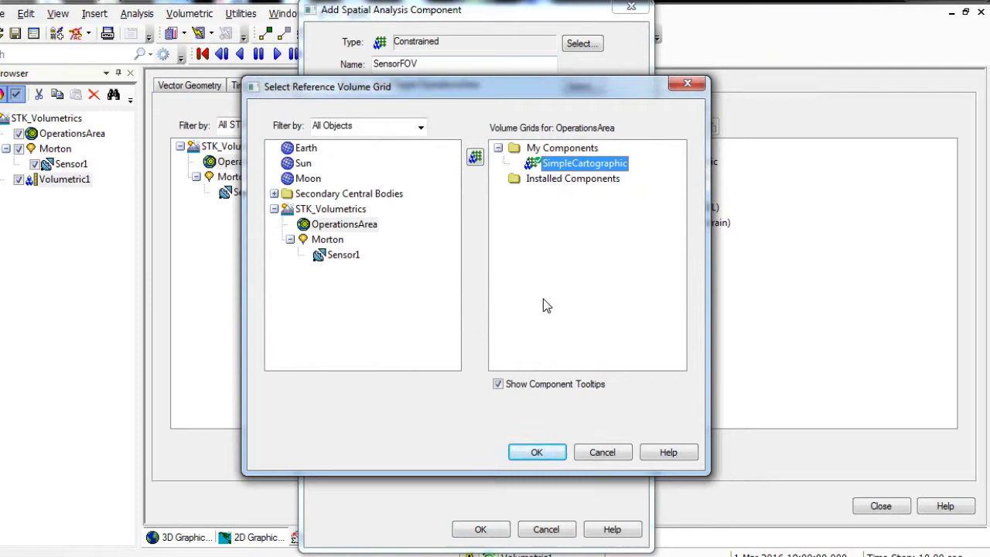
click(537, 453)
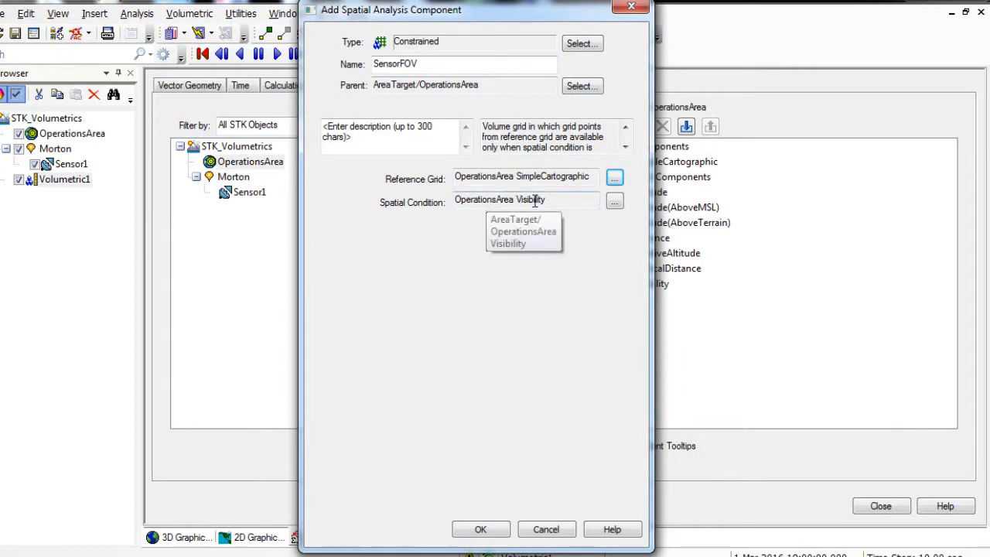
Set the grid's spatial condition to the Visibility of Morton's Sensor1 and create the SensorFOV grid
click(615, 203)
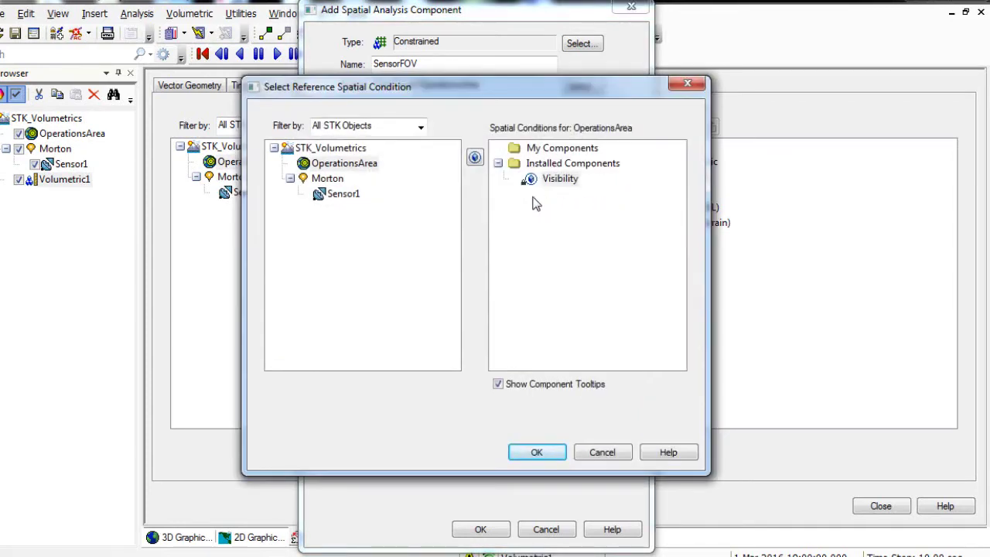
click(347, 195)
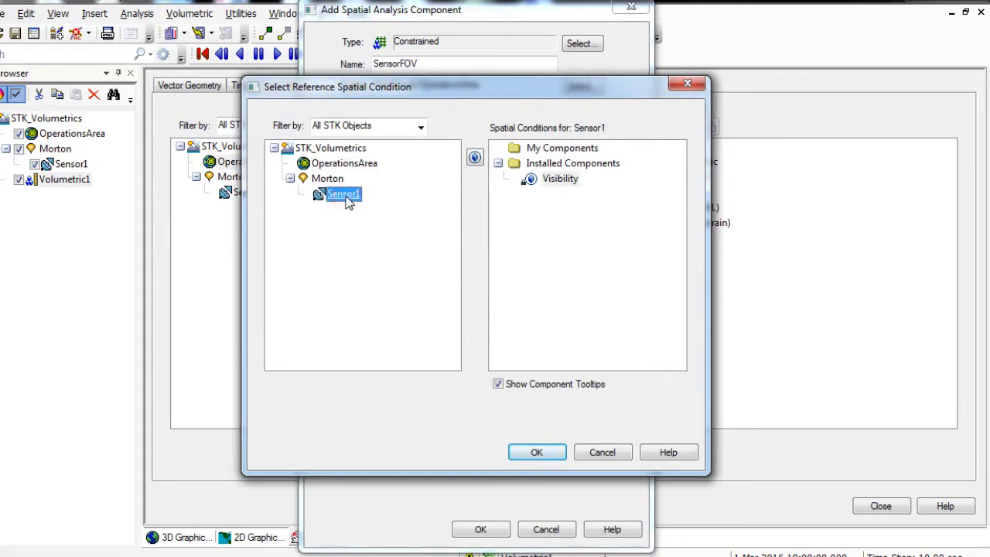
click(552, 183)
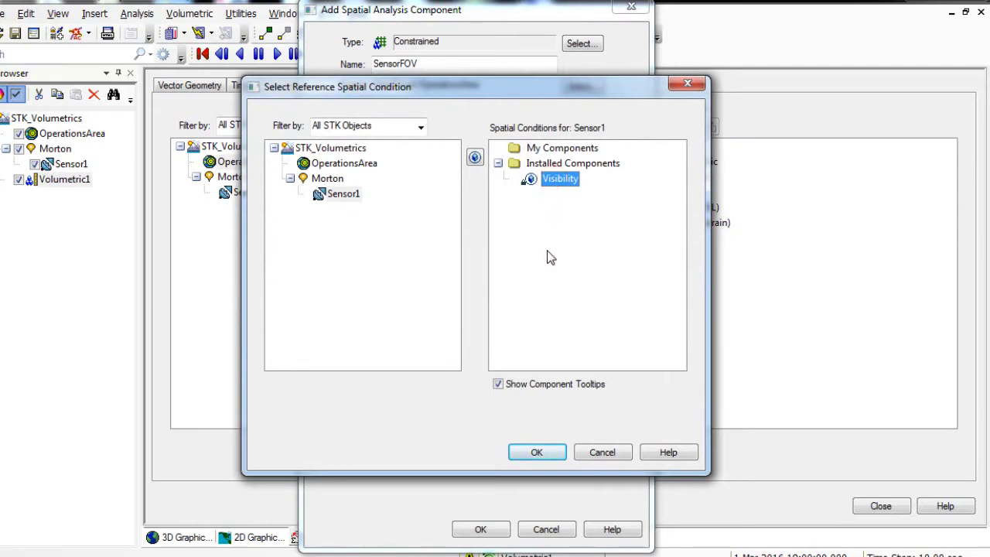
click(537, 452)
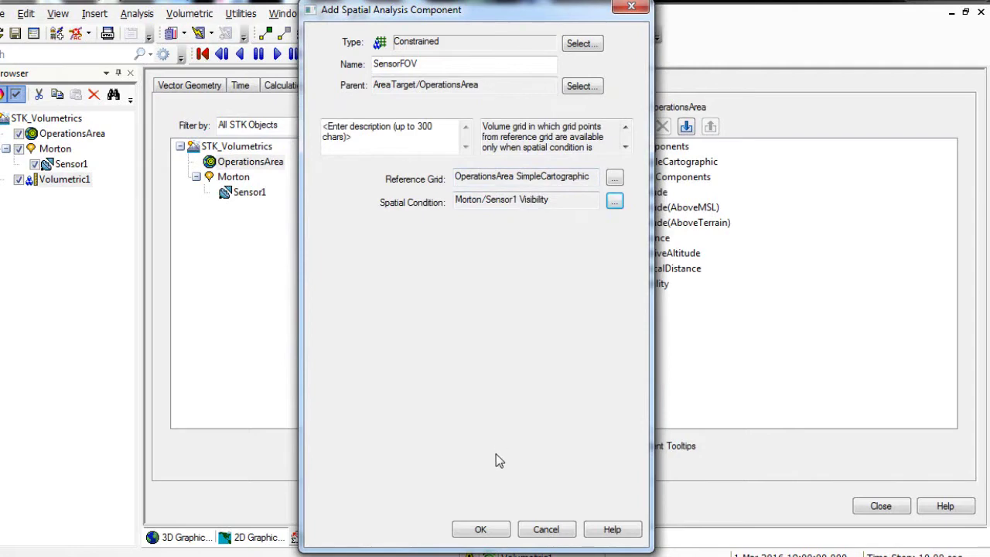
click(479, 528)
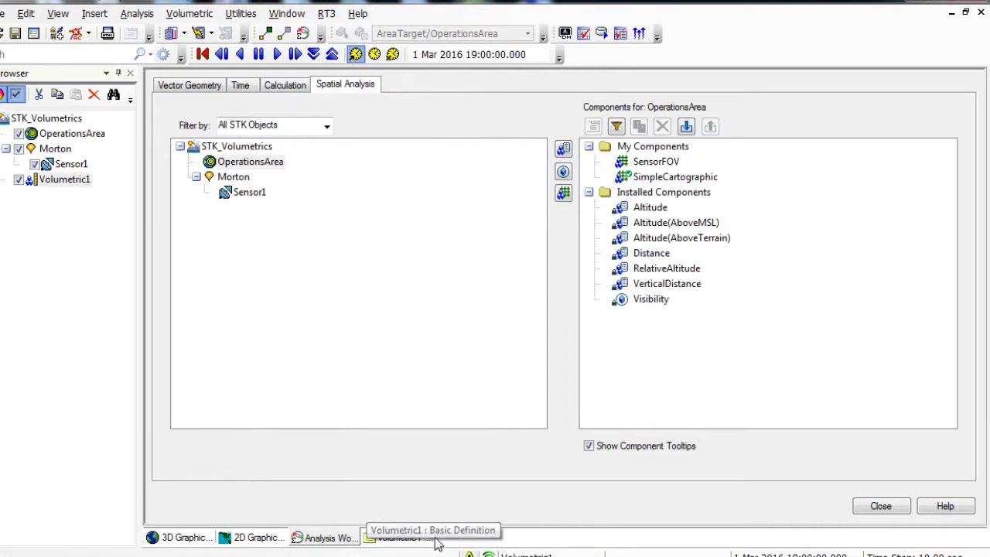
Choose OperationsArea's SensorFOV grid as the volume grid in Volumetric1's basic definition
click(398, 539)
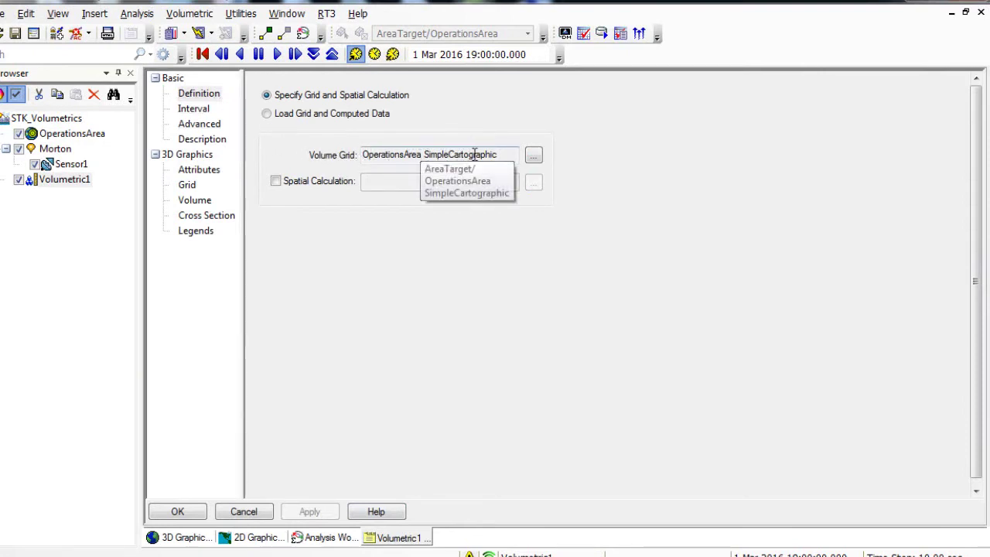
click(538, 156)
mouse_move(517, 159)
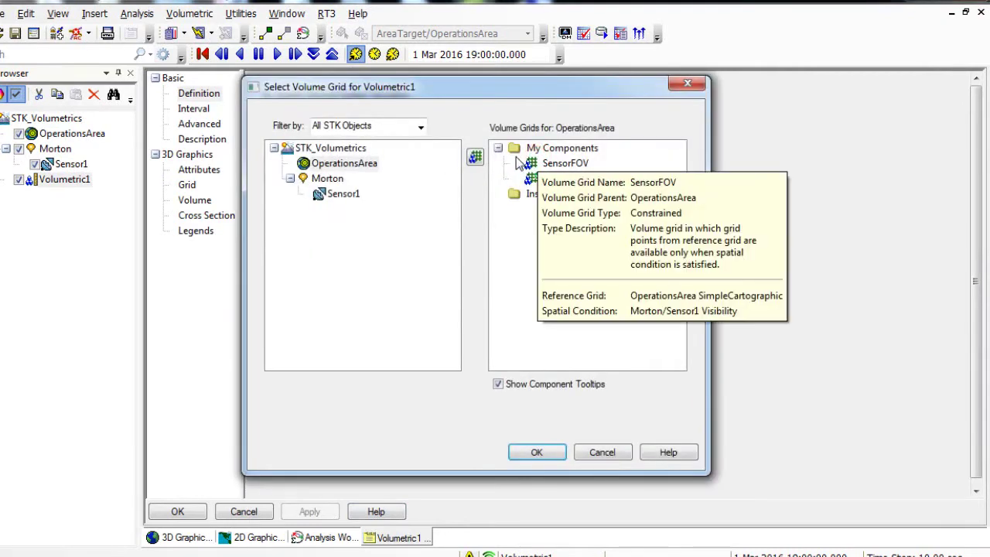
click(367, 169)
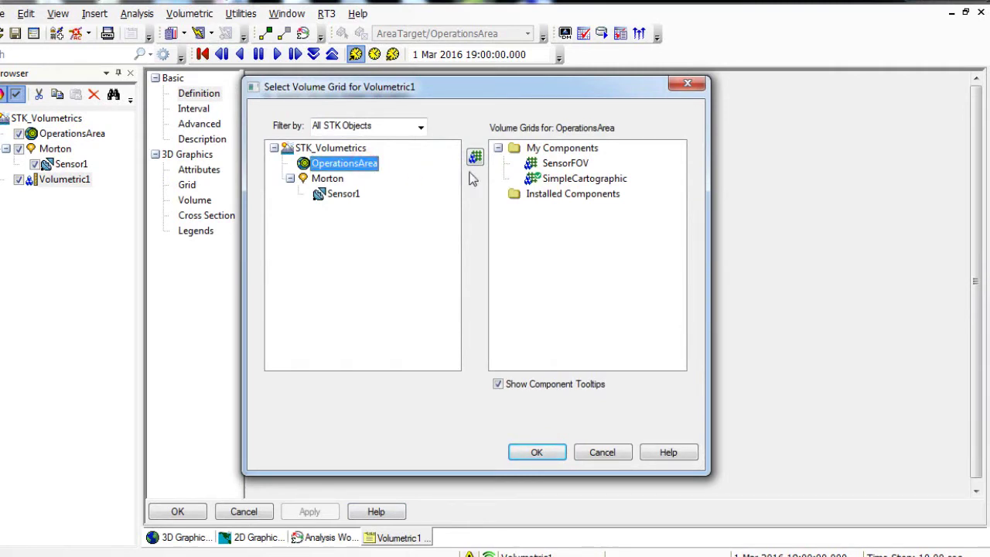
click(556, 170)
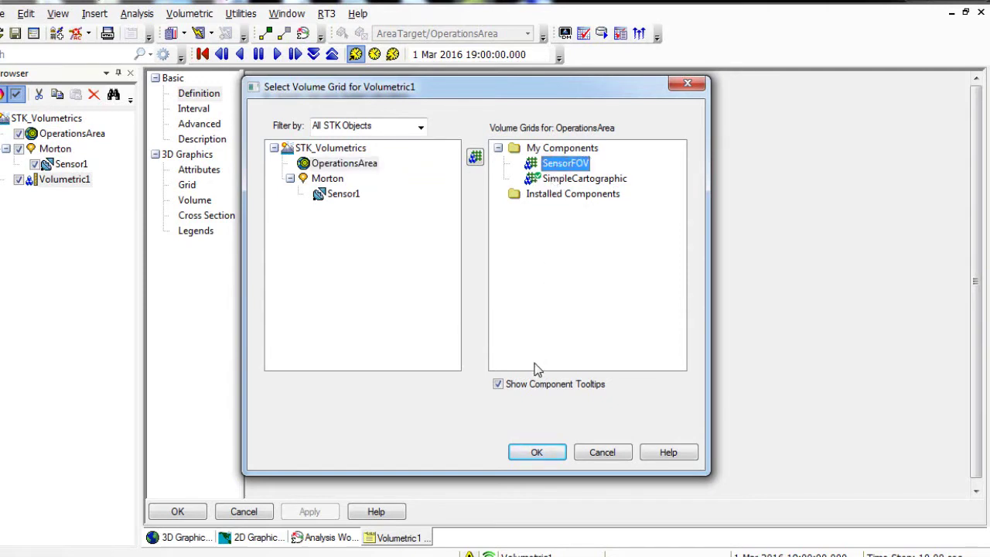
click(537, 452)
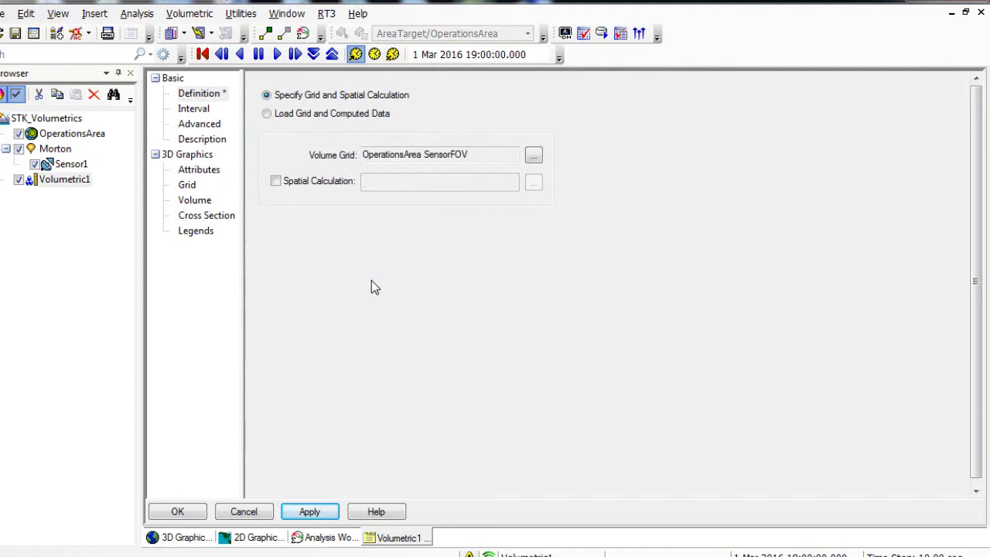
Enable Volumetric1's spatial calculation using OperationsArea's Altitude, apply the definition and save the scenario
click(277, 182)
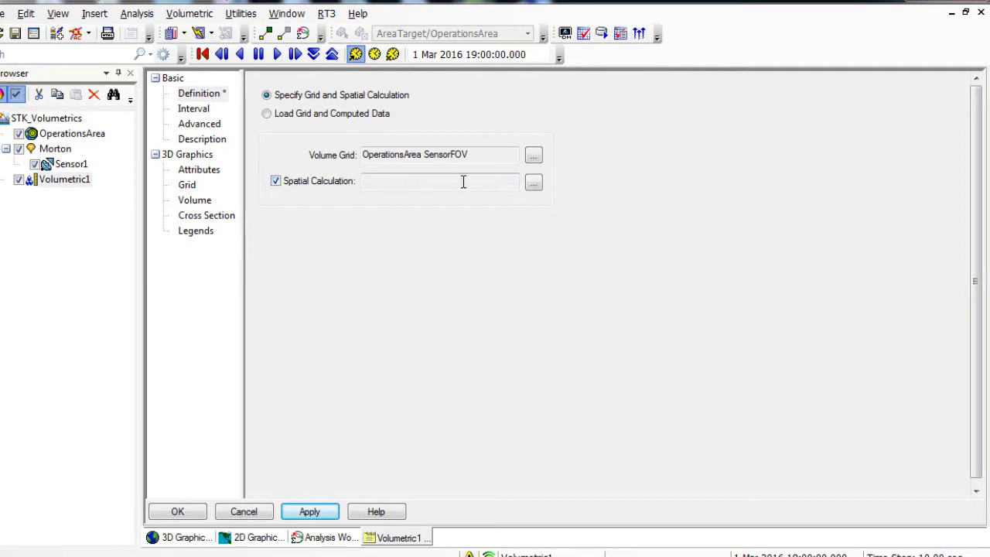
click(535, 185)
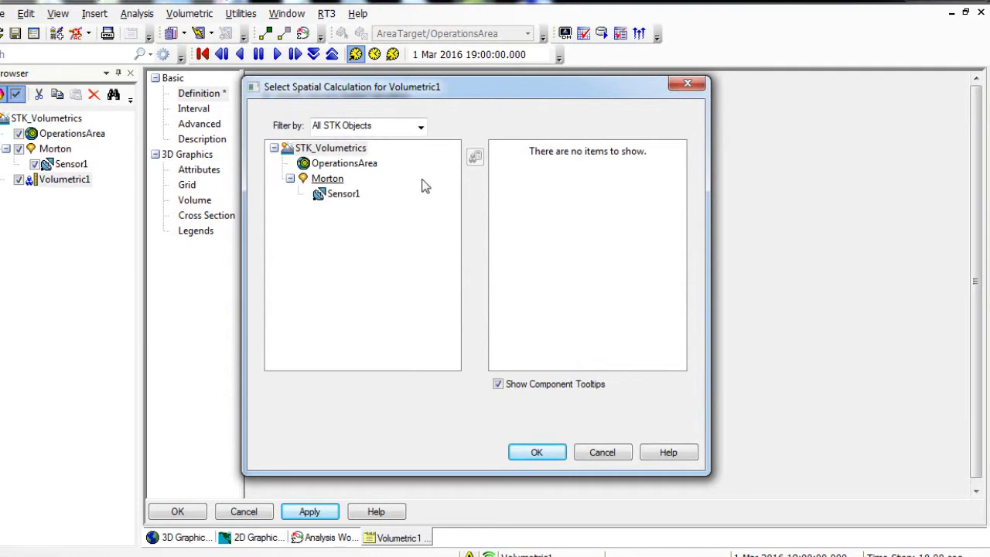
click(362, 170)
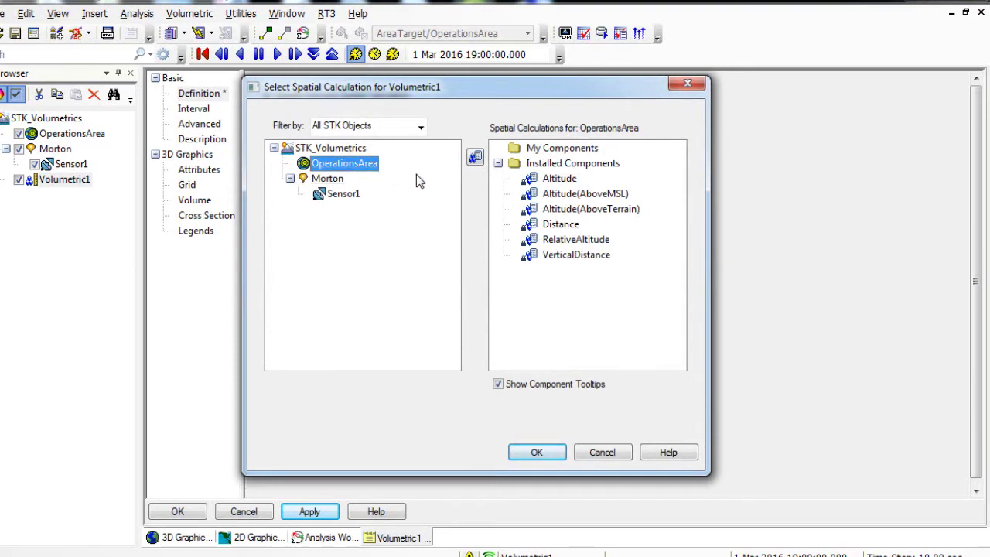
click(559, 180)
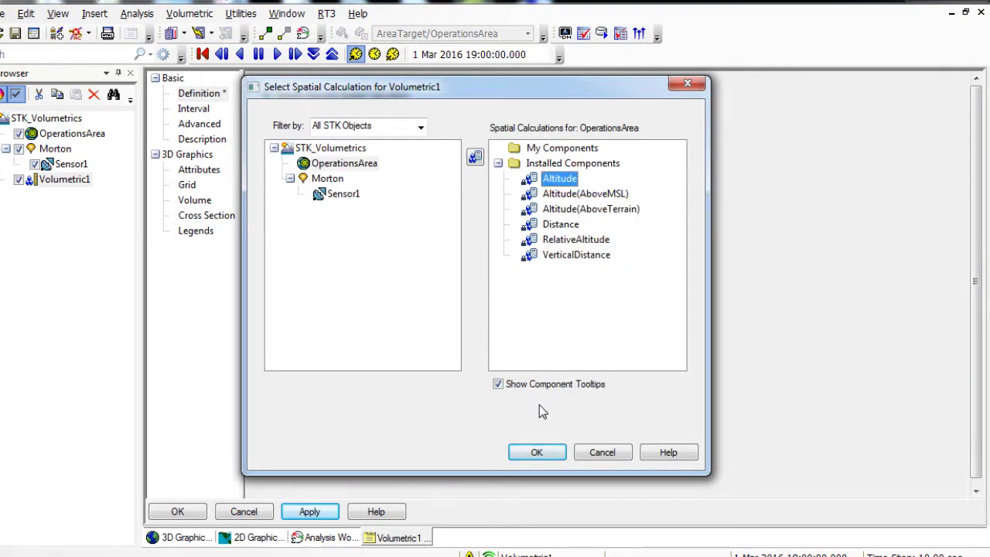
click(542, 452)
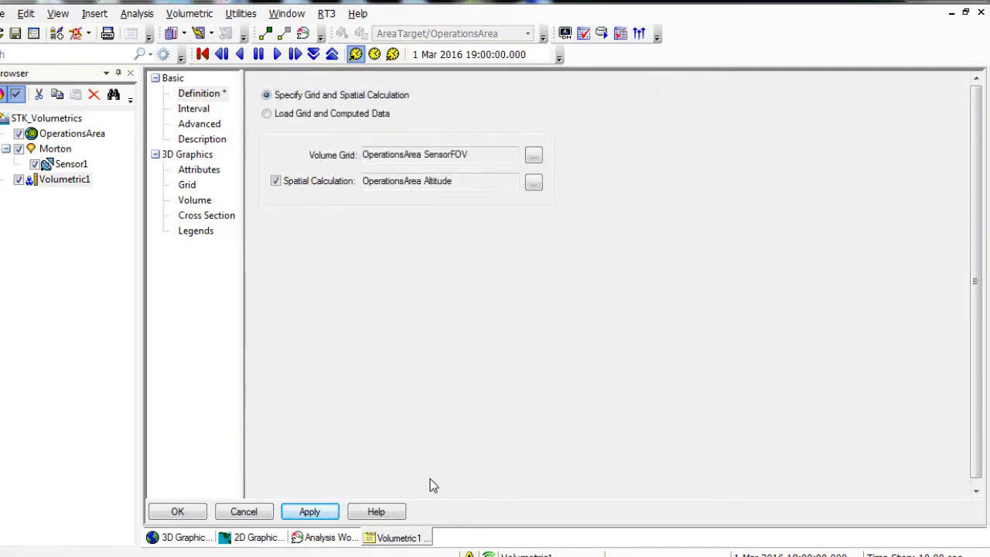
click(321, 512)
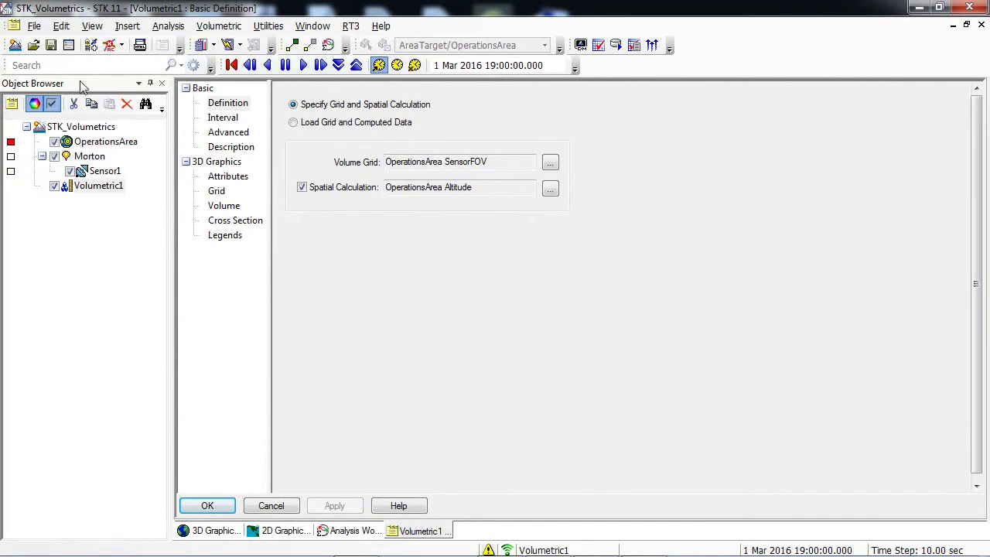
click(50, 46)
Compute the Volumetric1 object
click(68, 188)
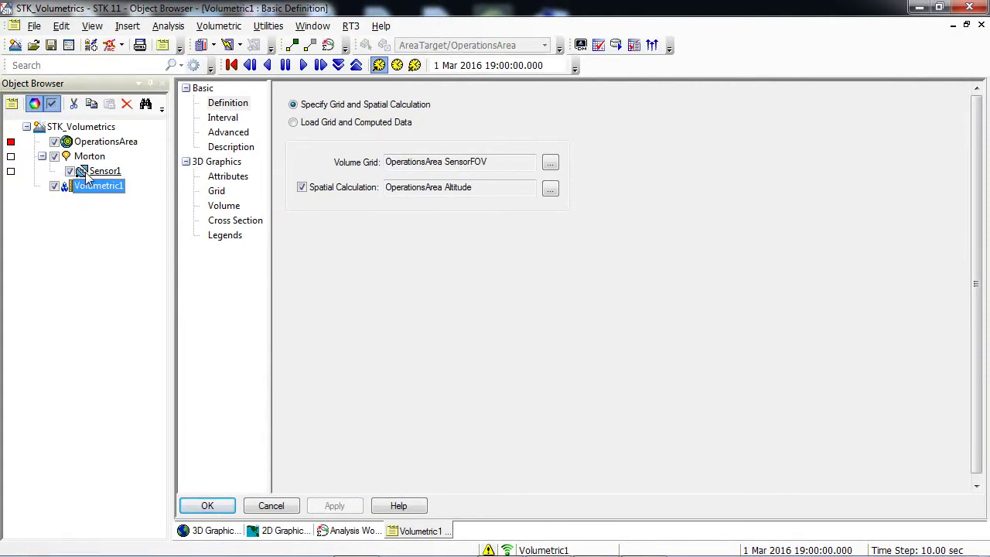
click(220, 30)
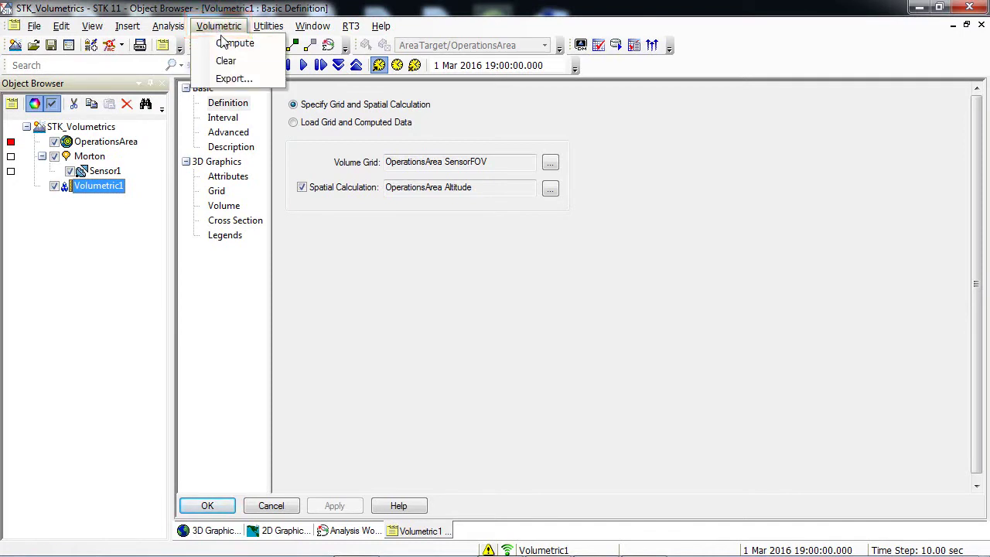
click(225, 44)
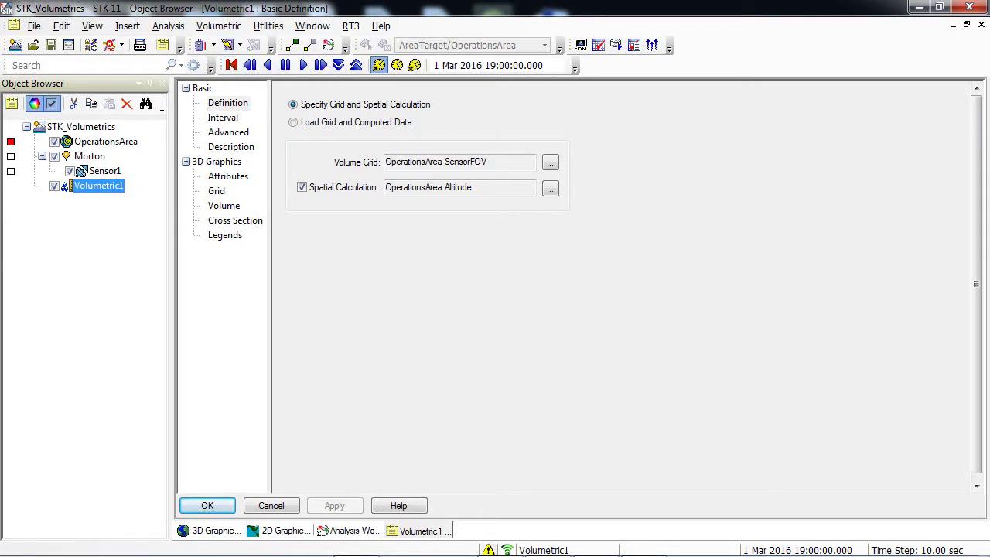
click(902, 310)
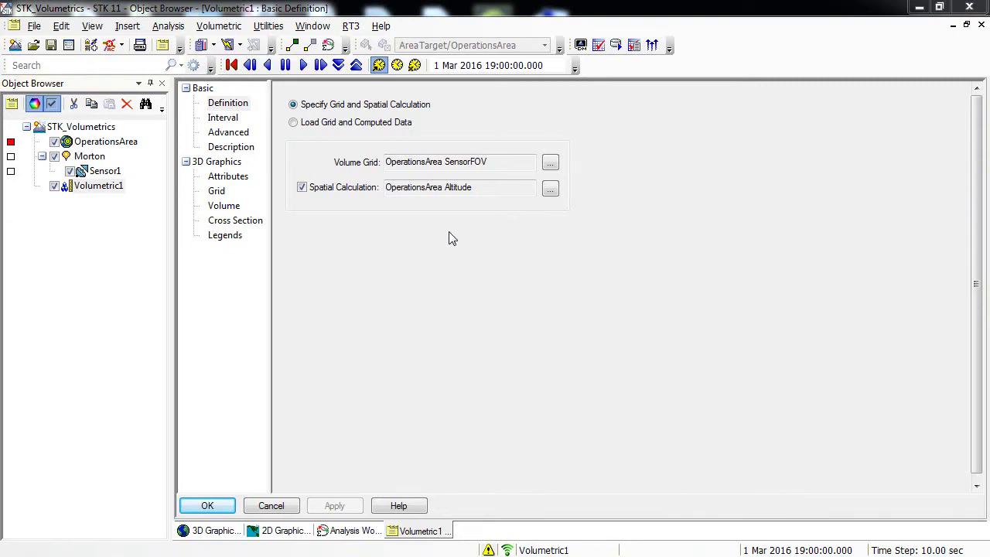
Turn off the grid display in Volumetric1's 3D graphics and accept the properties
click(217, 191)
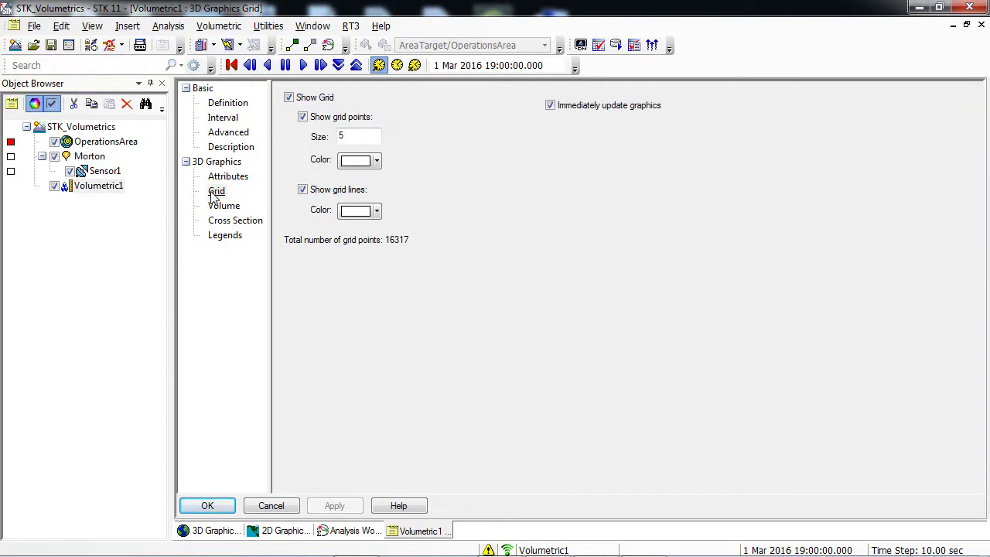
click(289, 99)
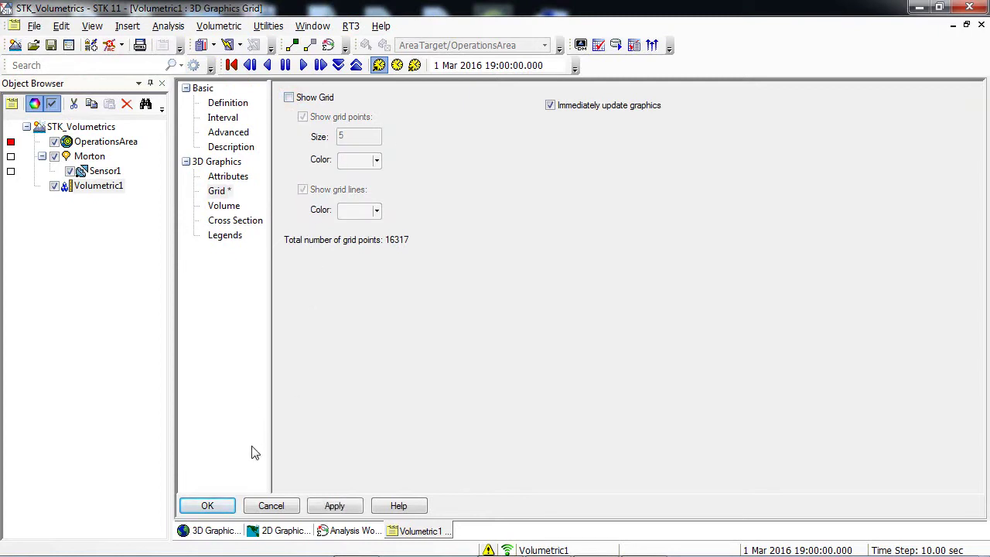
click(224, 505)
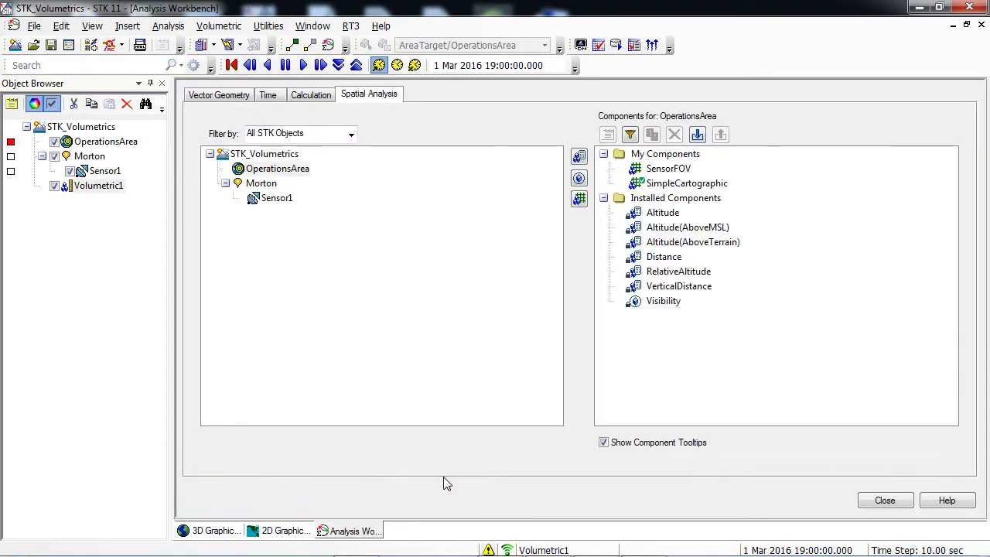
Close the Analysis Workbench and switch Volumetric1's 3D volume graphics from active grid points to Spatial Calculation Levels
click(885, 500)
drag(887, 506, 822, 437)
drag(530, 389, 693, 418)
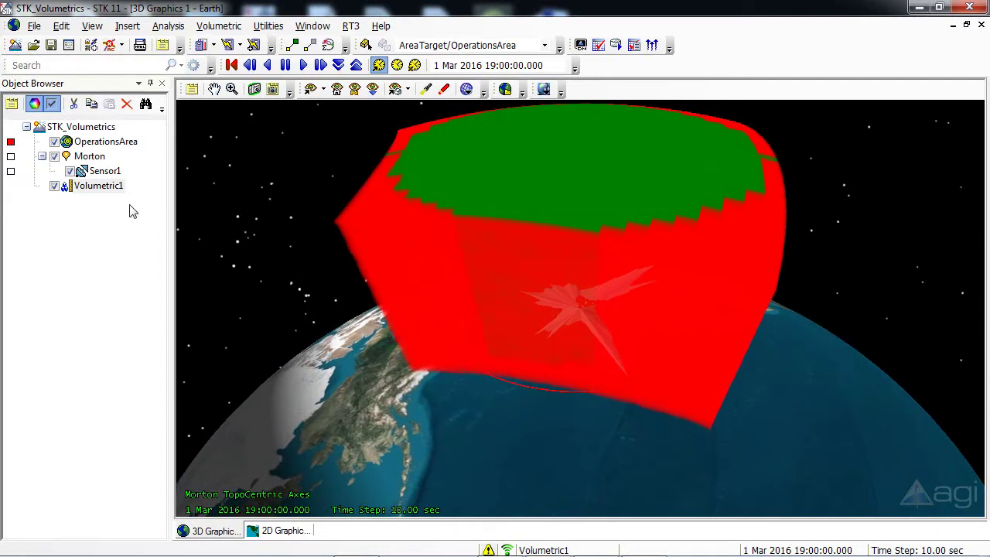
right_click(91, 190)
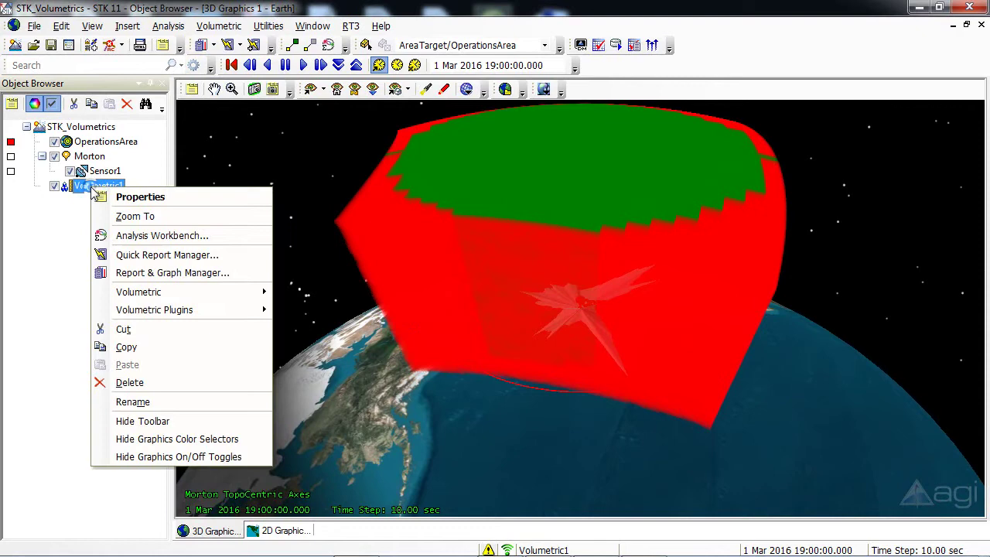
click(116, 199)
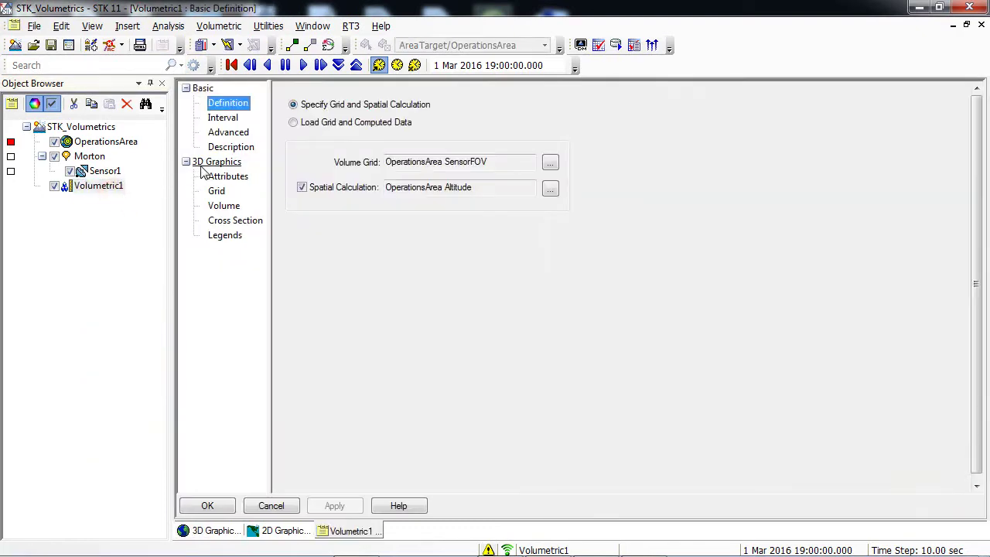
click(219, 208)
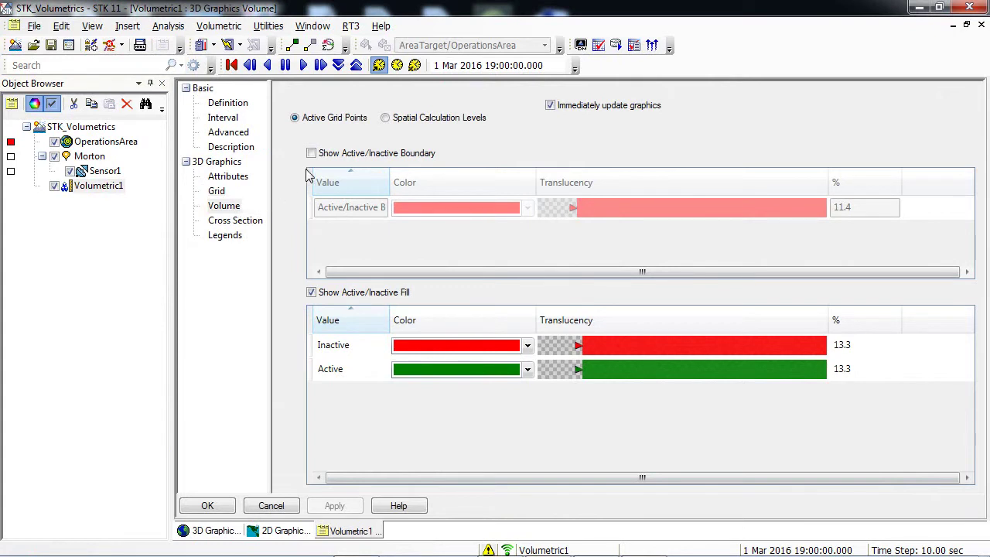
click(387, 120)
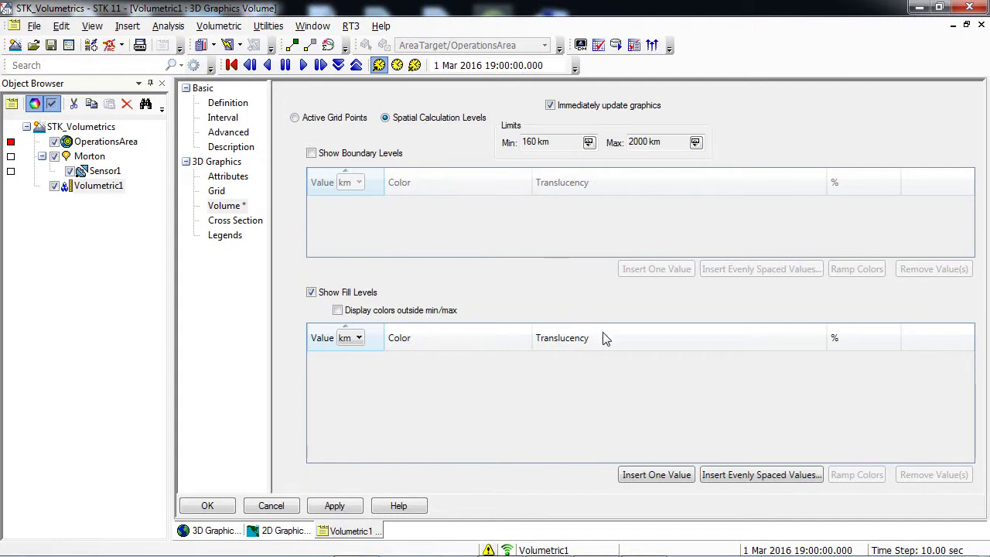
Insert evenly spaced fill levels from 160 to 2000 km with a 200 km step size and red-to-blue ramp colors, and apply them
click(762, 475)
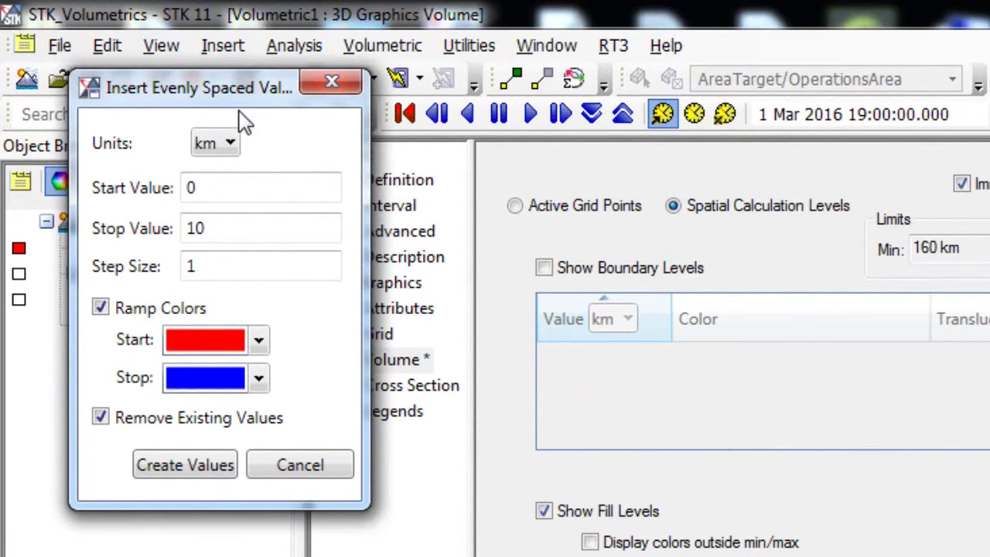
double_click(213, 185)
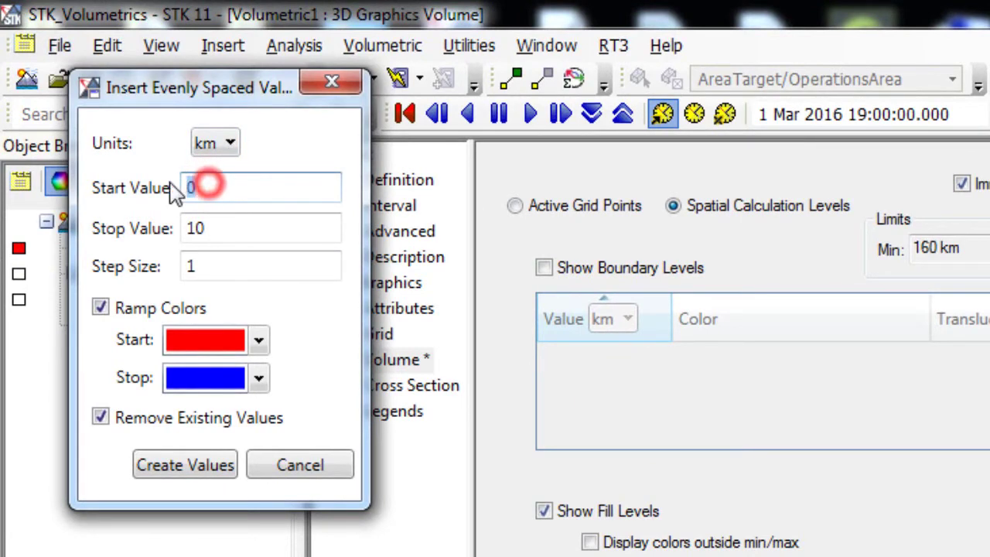
text(16)
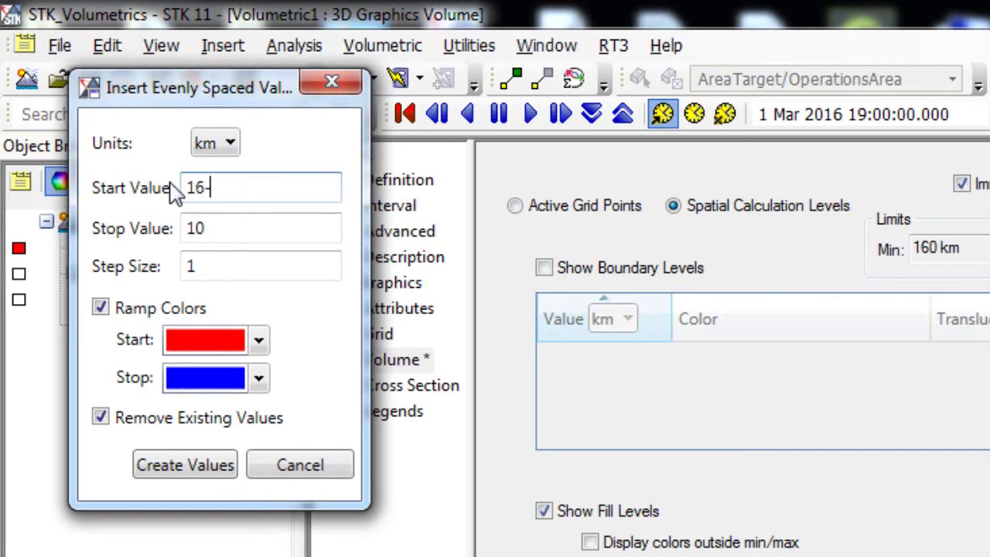
text(0)
double_click(221, 226)
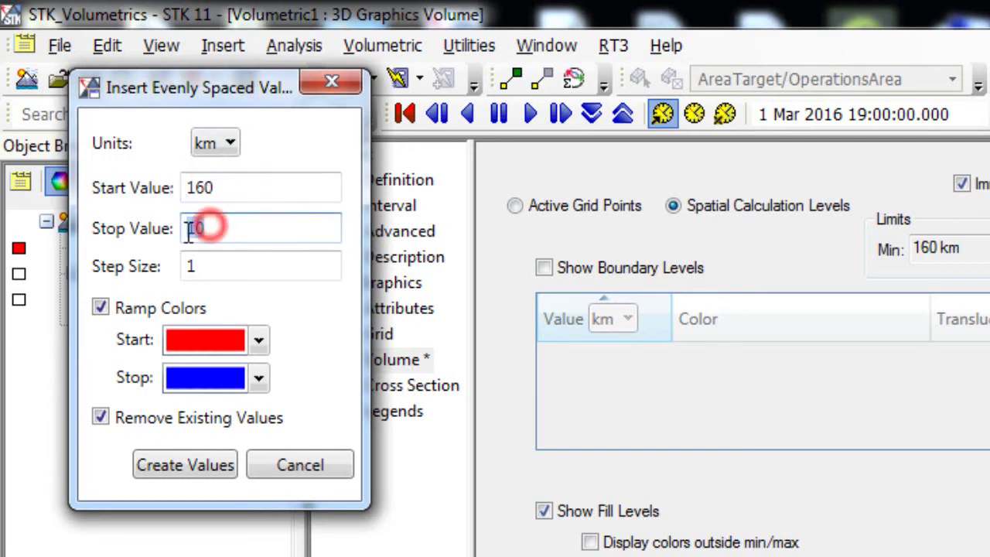
text(2000)
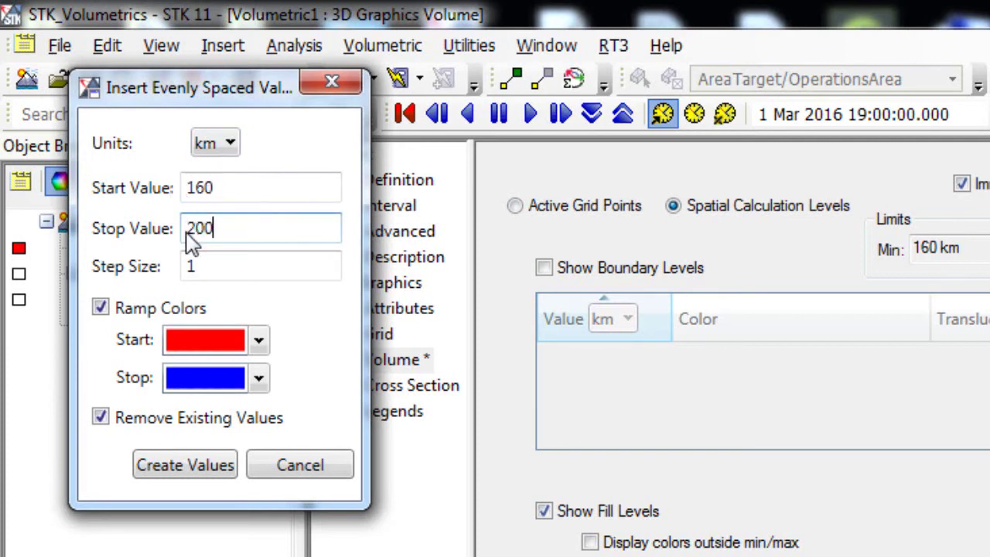
double_click(241, 261)
text(200)
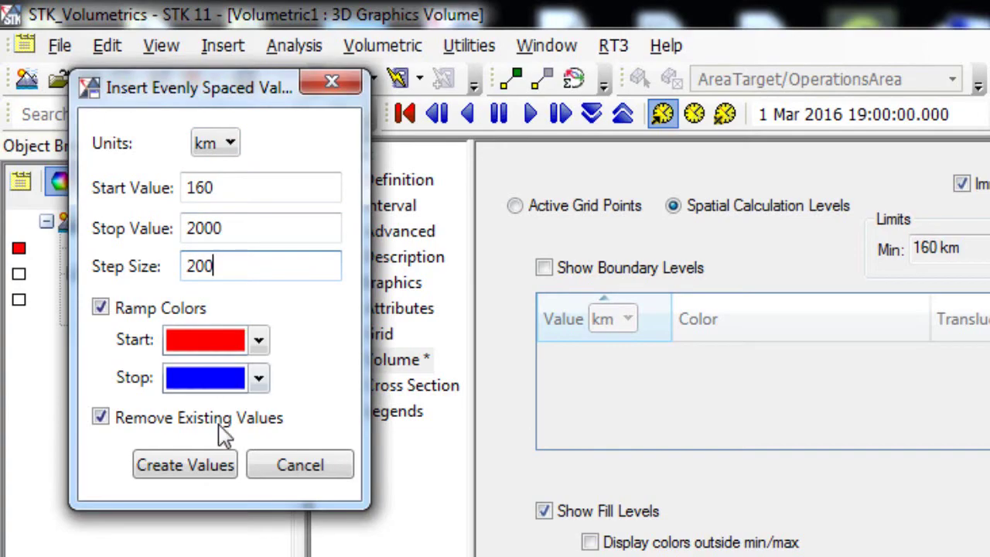
click(202, 470)
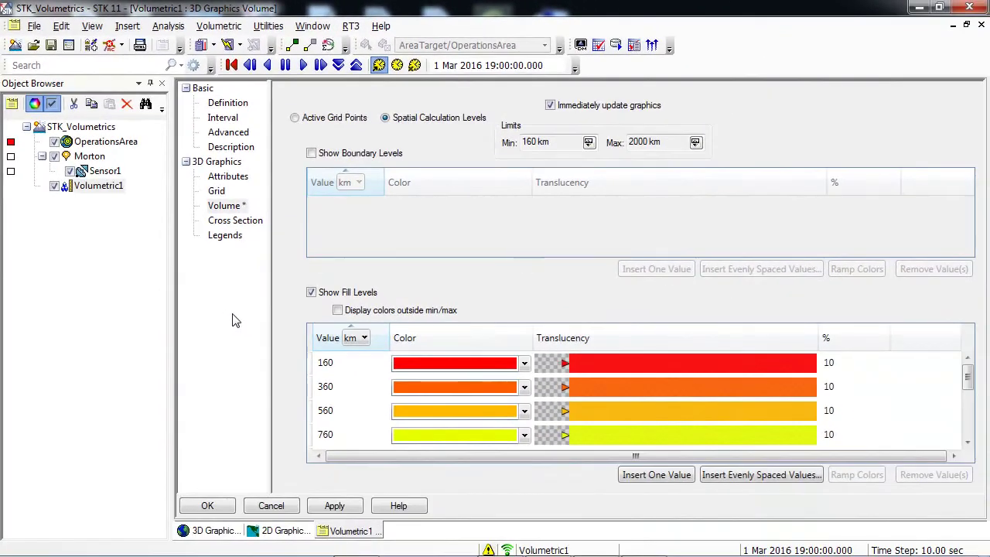
click(335, 506)
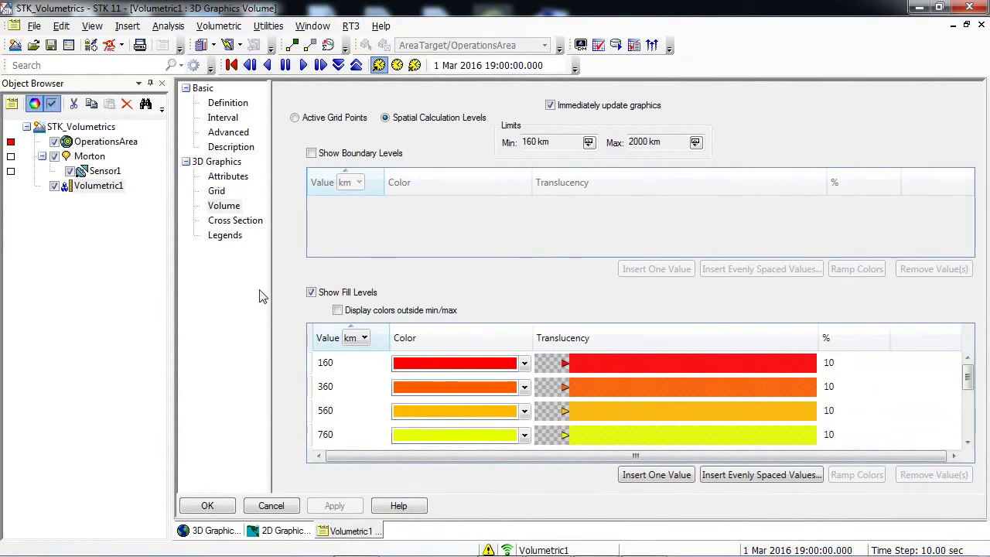
Show Volumetric1's fill legend in the 3D graphics and title it "Altitude (km)"
click(229, 238)
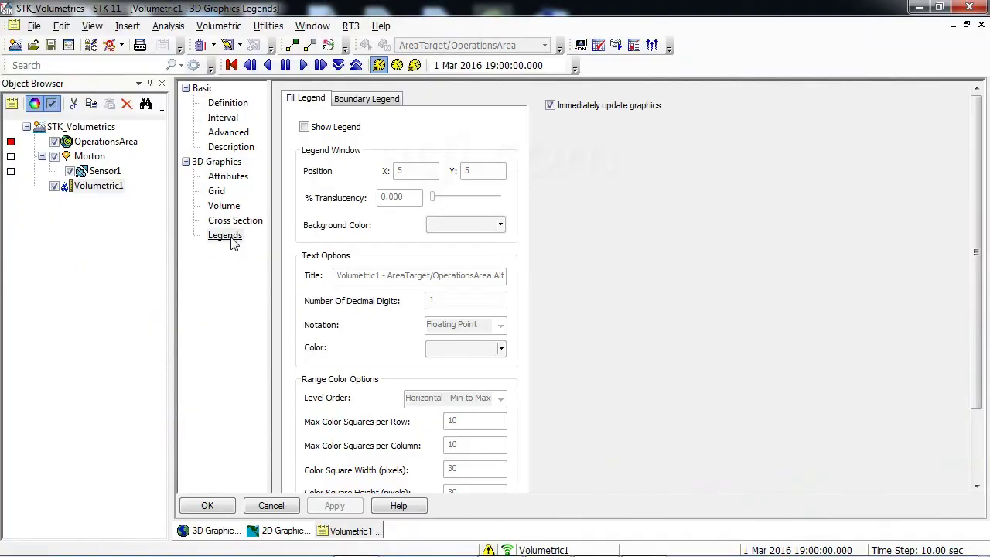
click(305, 128)
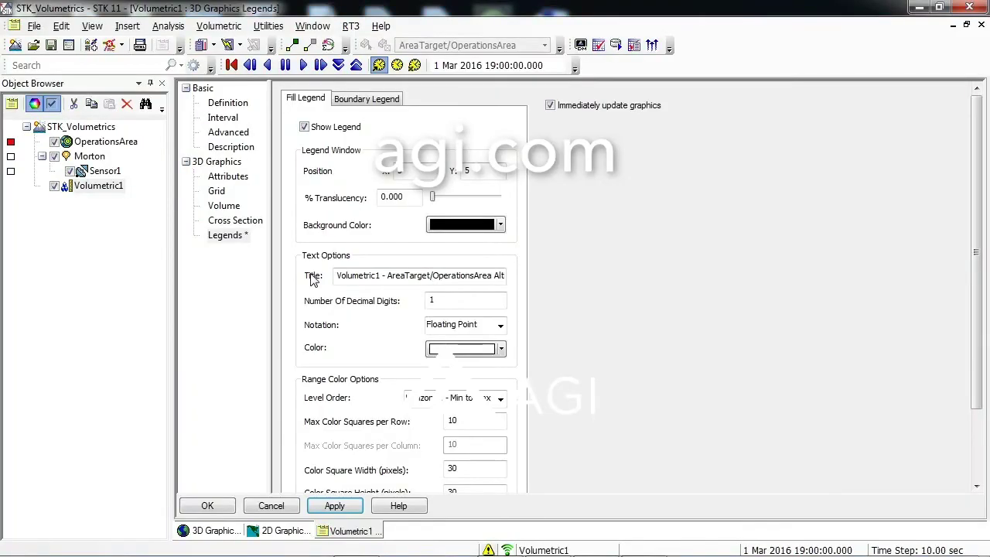
drag(338, 276, 524, 283)
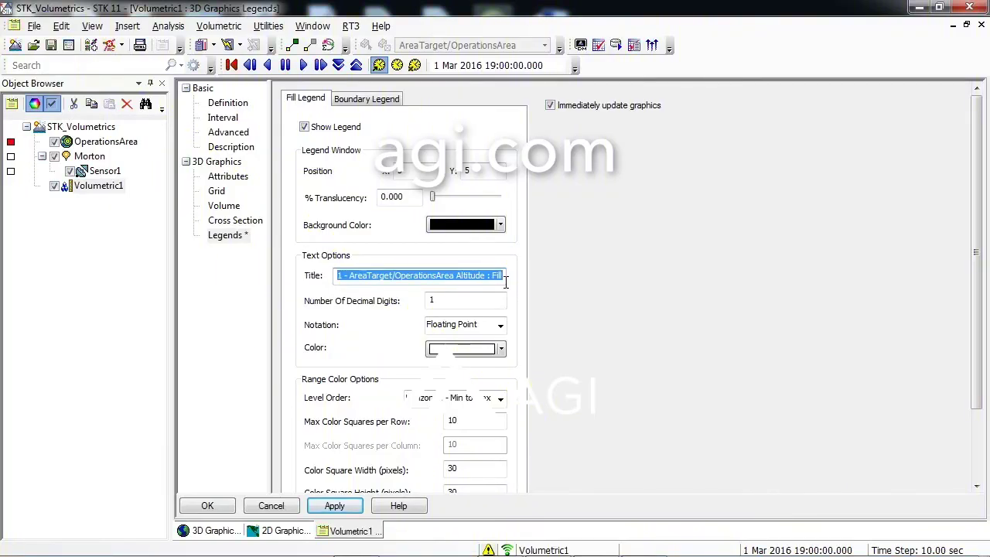
text(Alt)
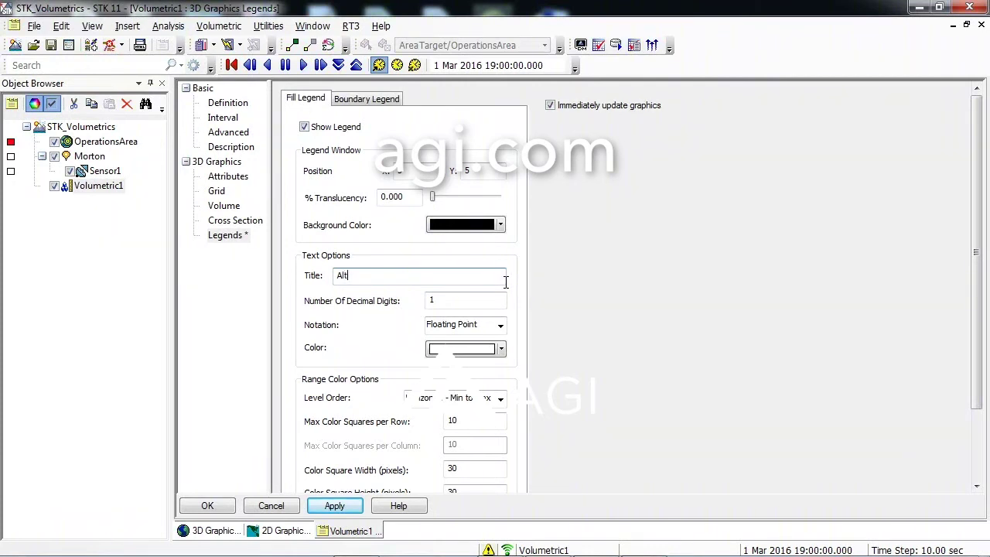
text(itude (km)
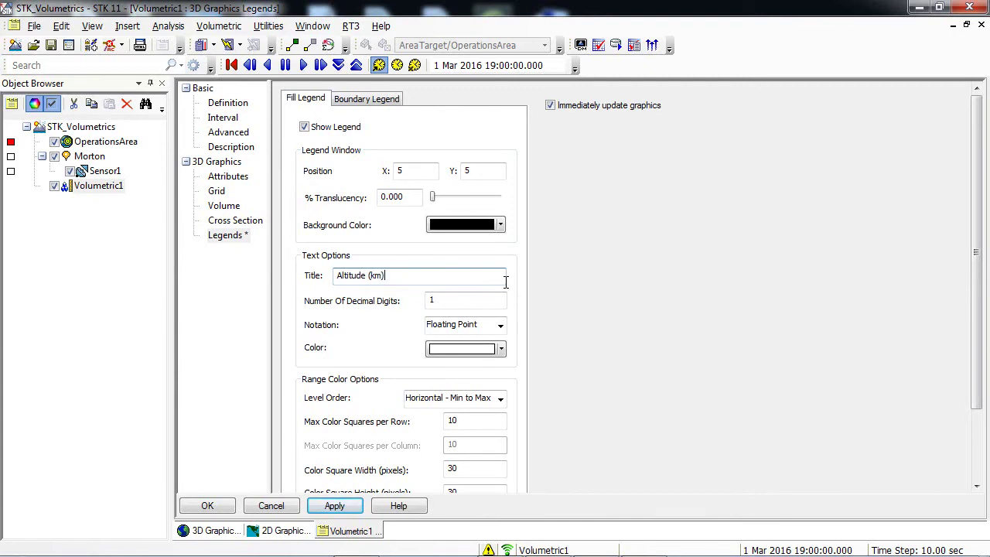
Set the fill legend's number of decimal digits to 0 and its color square width to 60 pixels
double_click(464, 300)
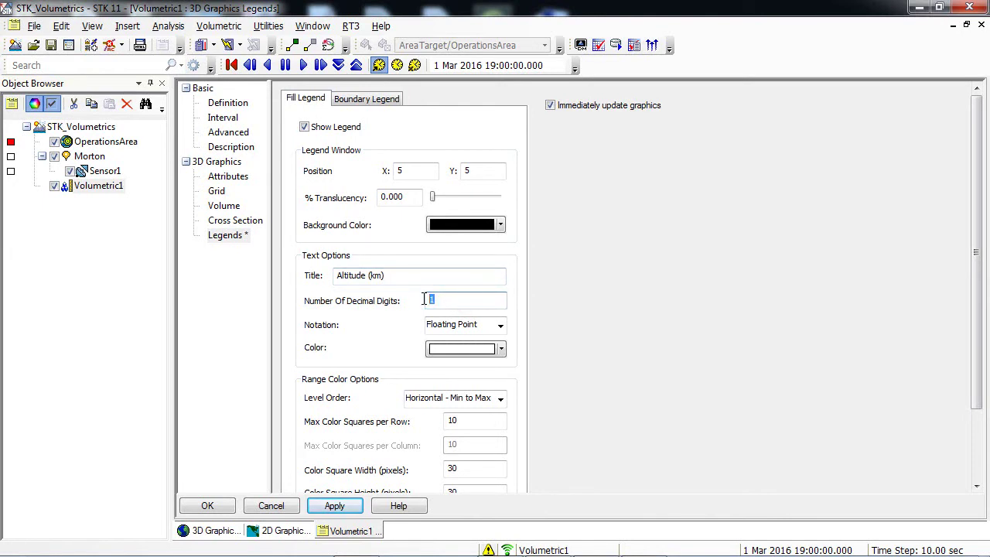
scroll(443, 300, down, 3)
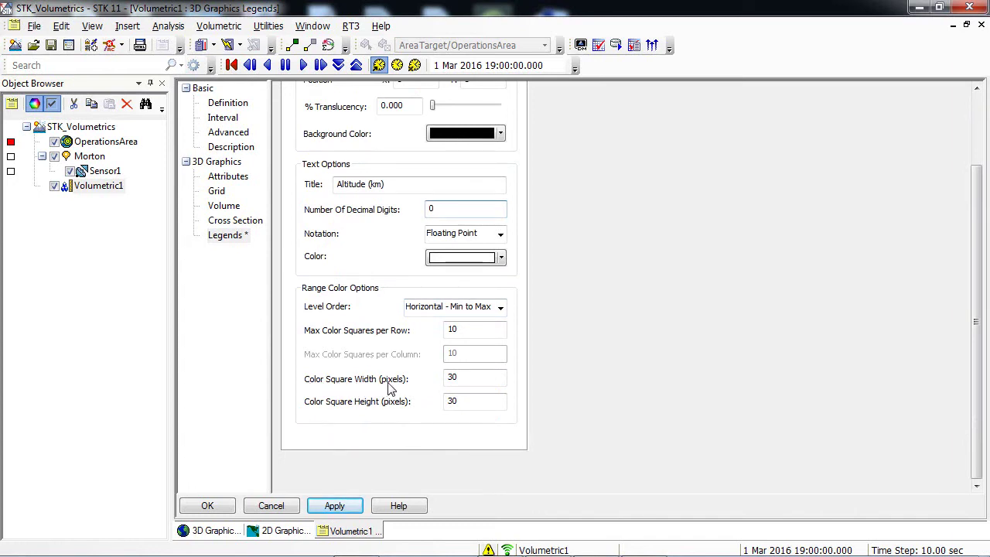
drag(468, 377, 446, 377)
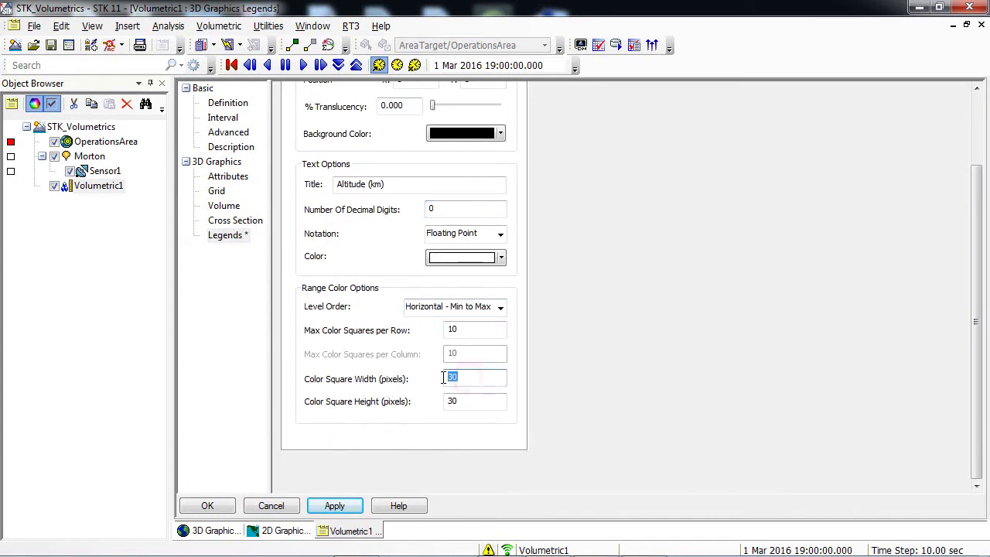
text(60)
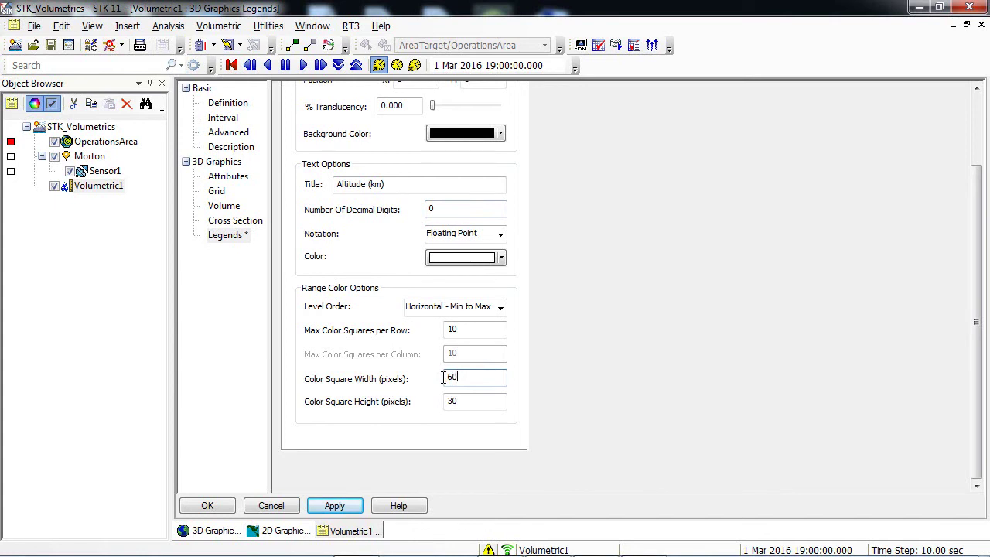
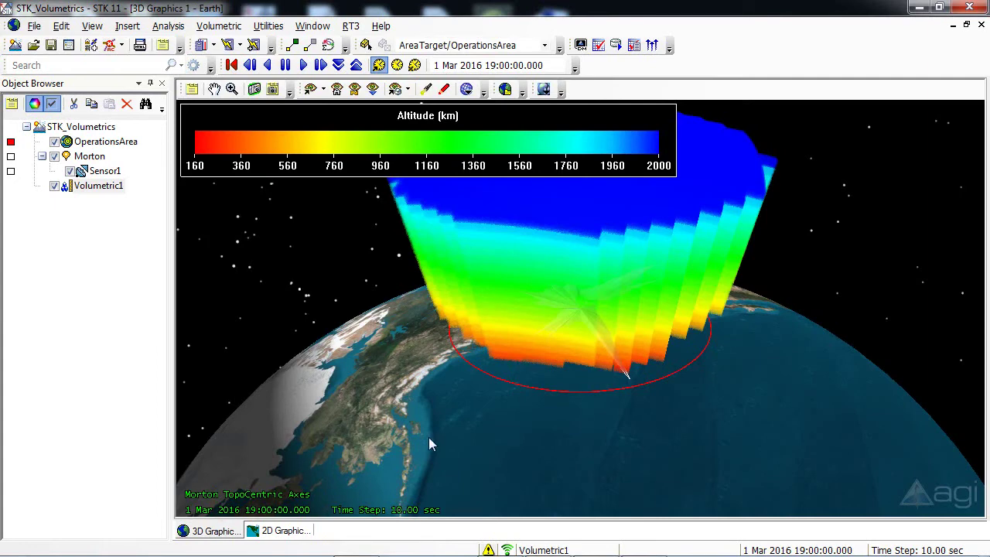
Examine the altitude-colored volume above OperationsArea from several angles and distances in the 3D view
drag(658, 376, 655, 284)
right_drag(655, 283, 563, 313)
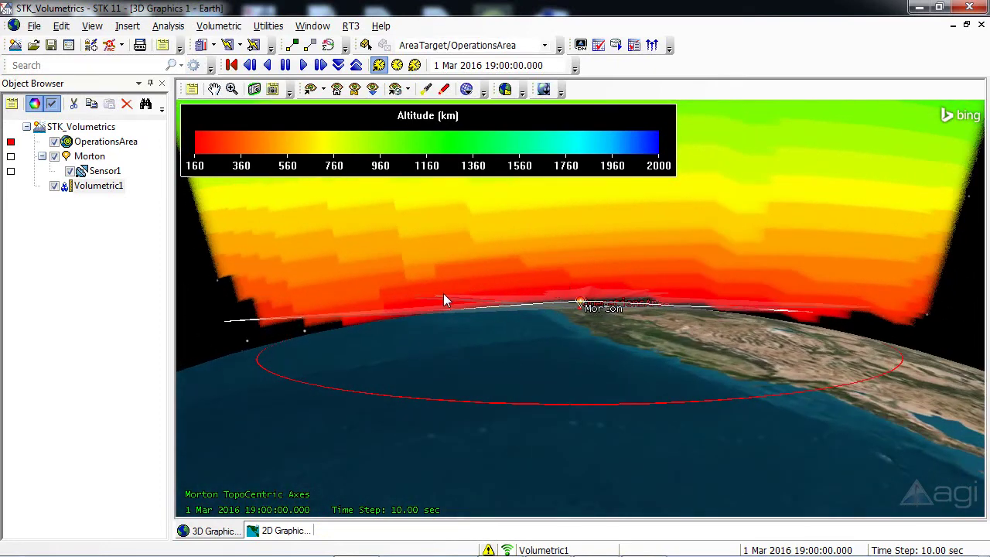
drag(515, 294, 800, 287)
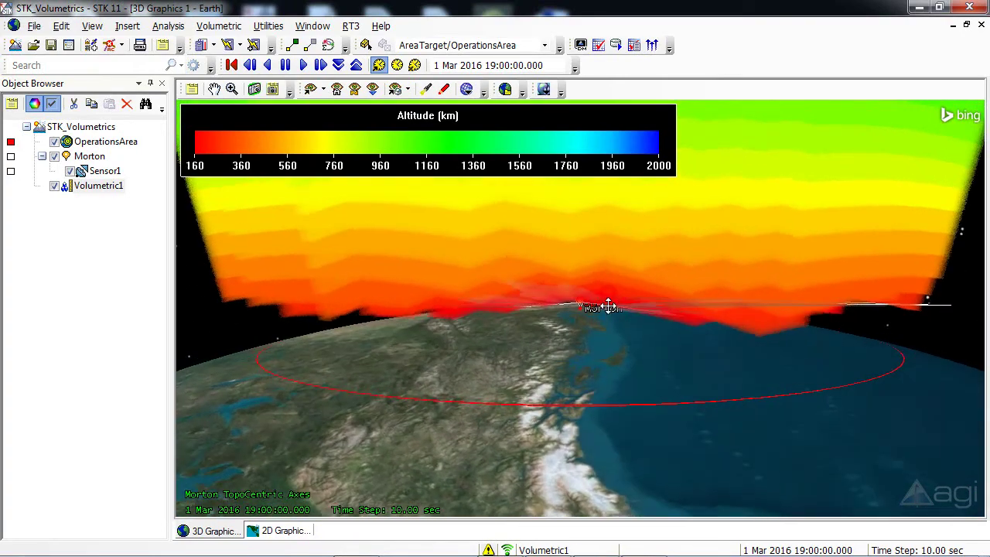
drag(608, 305, 602, 247)
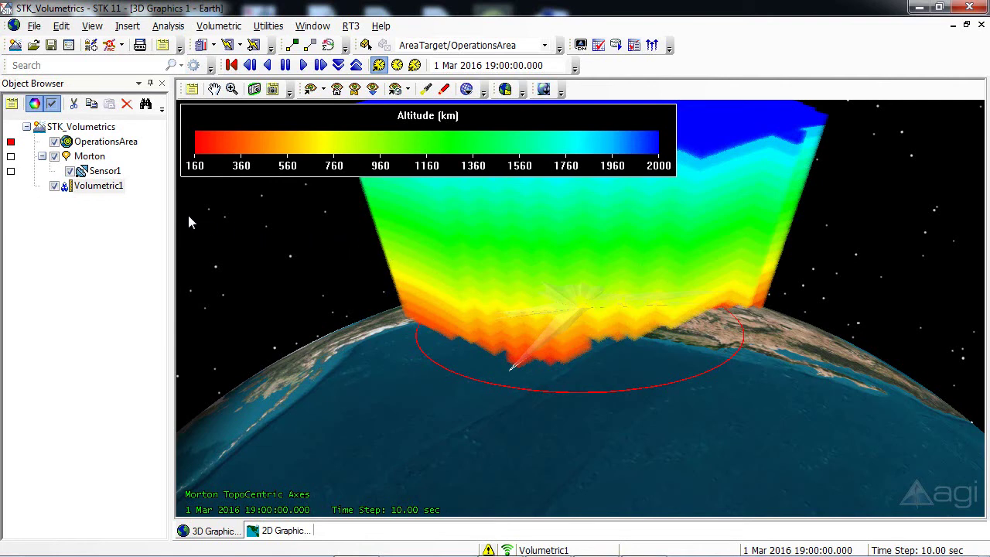
Generate the Satisfaction Volume report for Volumetric1, review it, and close both the report and the Report & Graph Manager
right_click(84, 192)
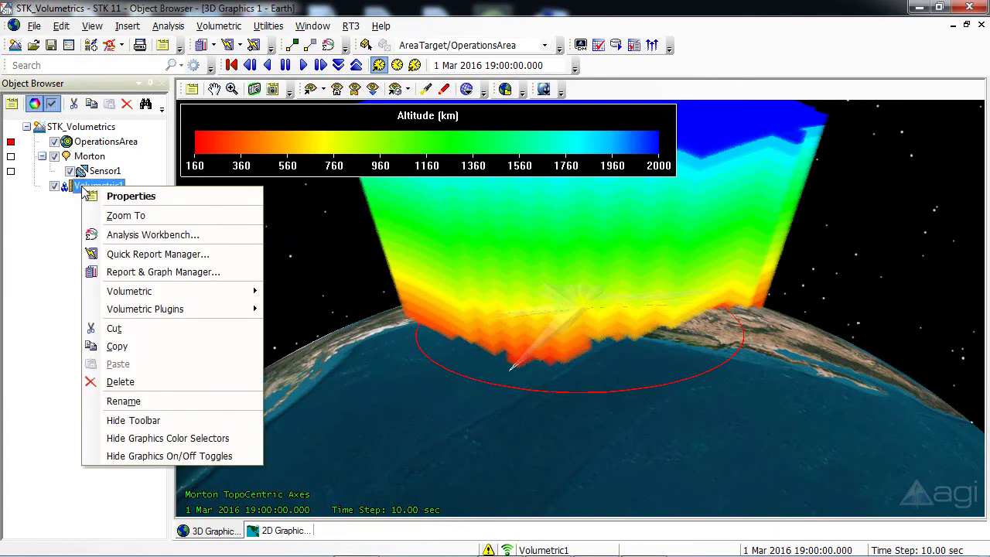
click(150, 273)
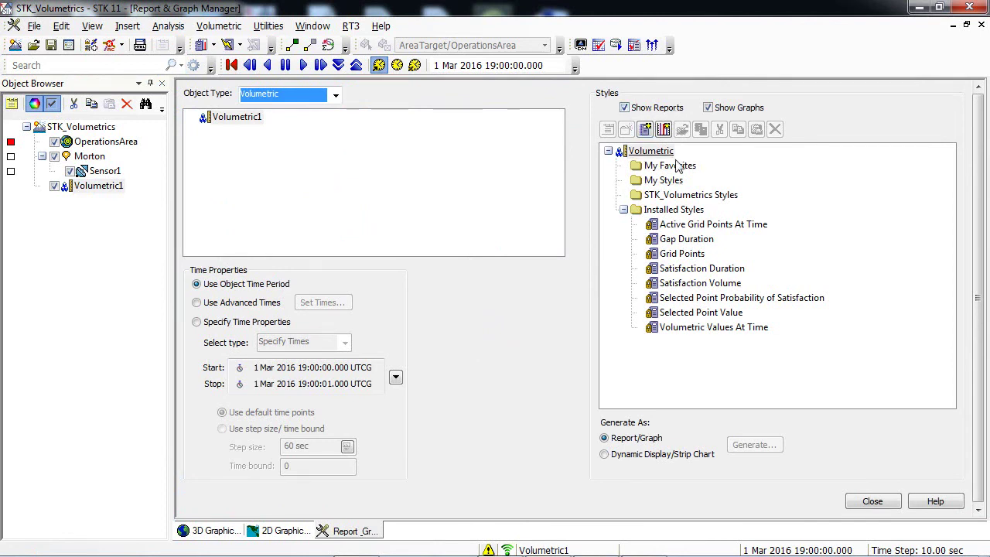
click(684, 283)
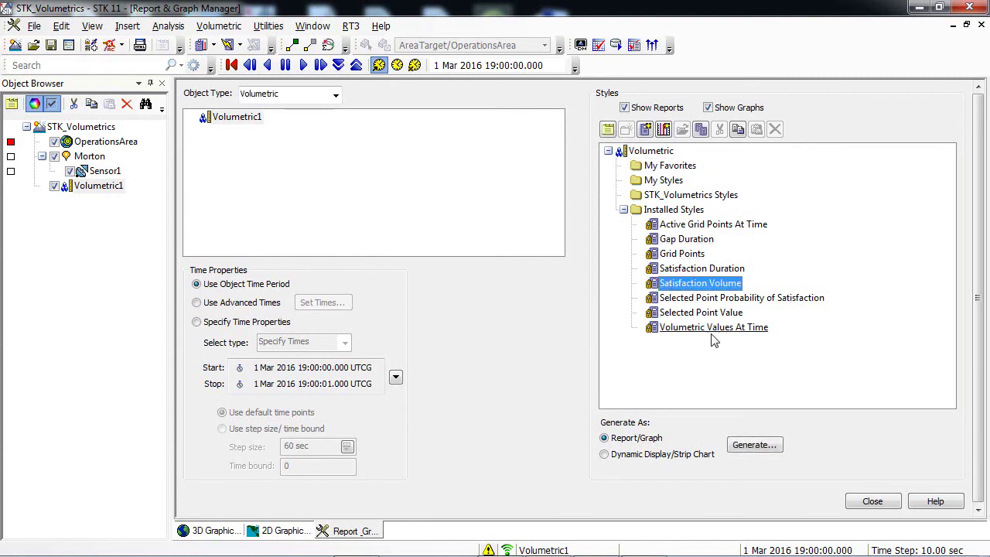
click(755, 447)
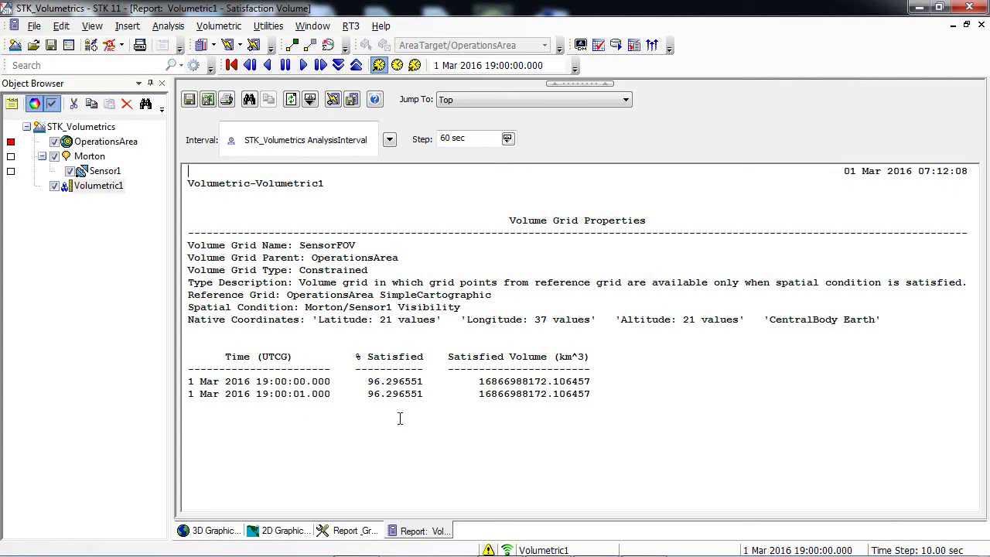
right_click(412, 532)
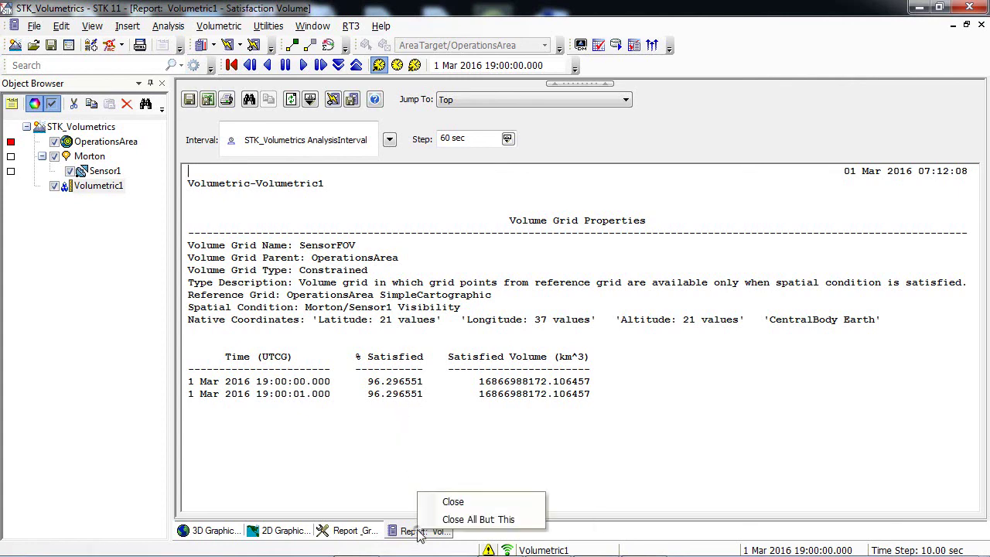
click(453, 503)
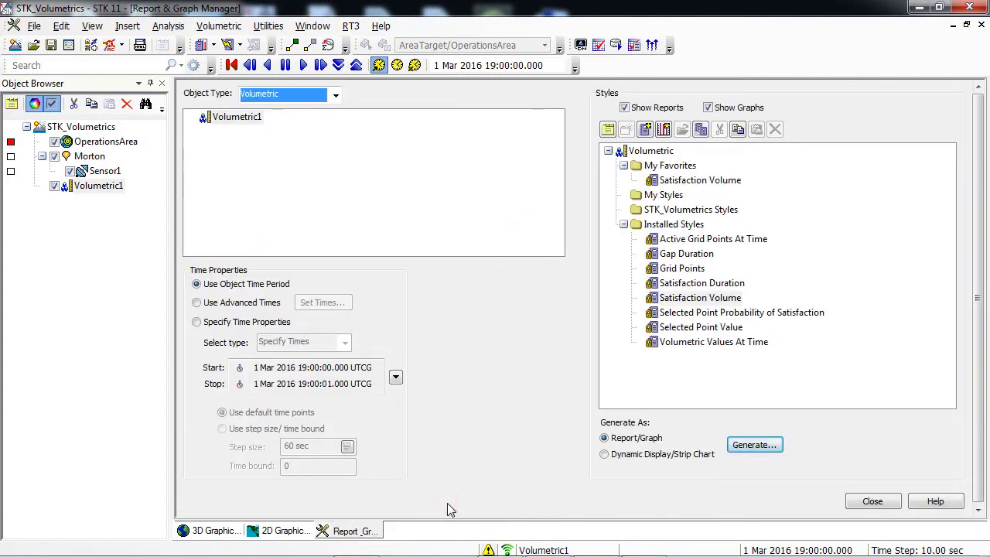
click(868, 501)
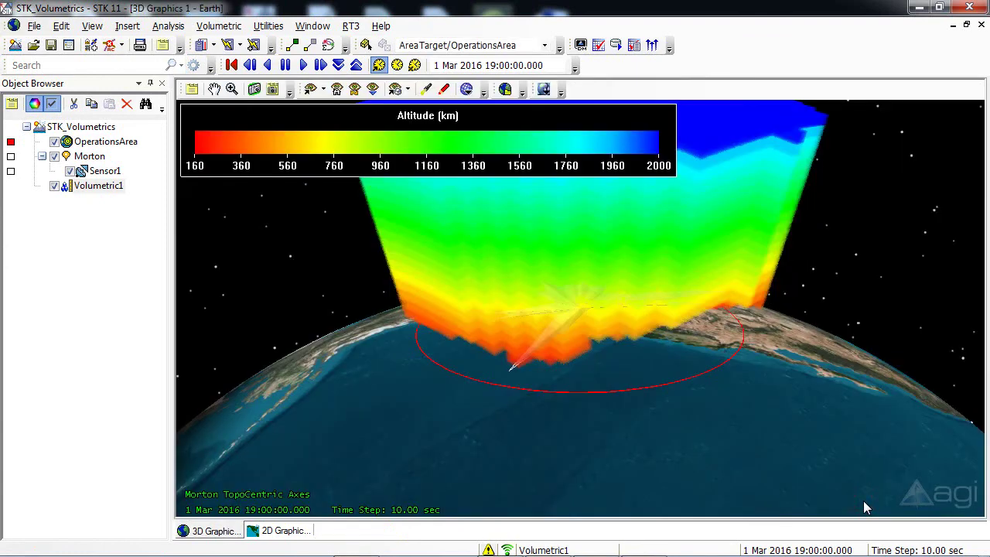